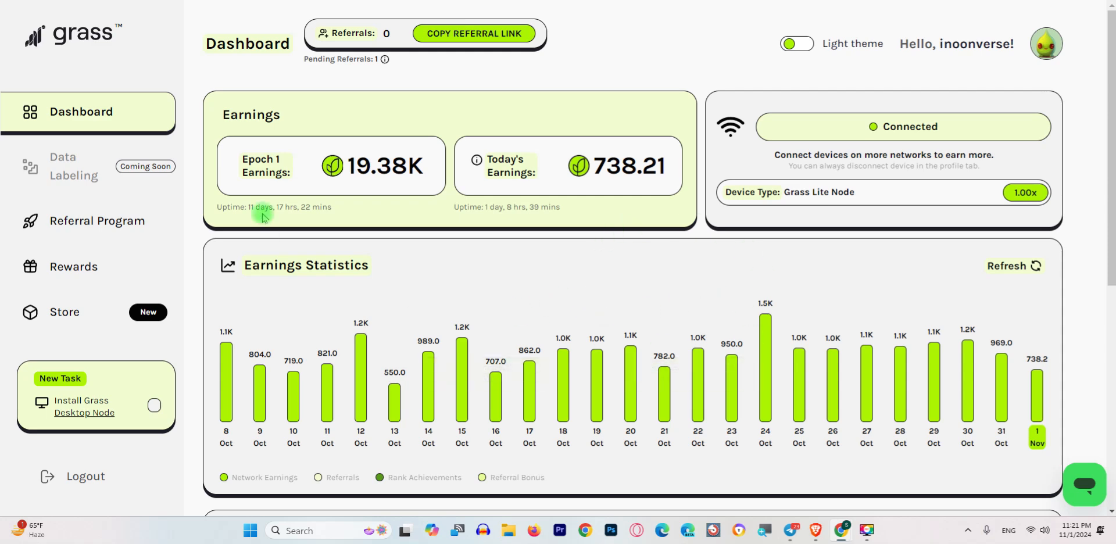
- Switch to the Grass token's page on CoinMarketCap and check its current price
left_click(221, 0)
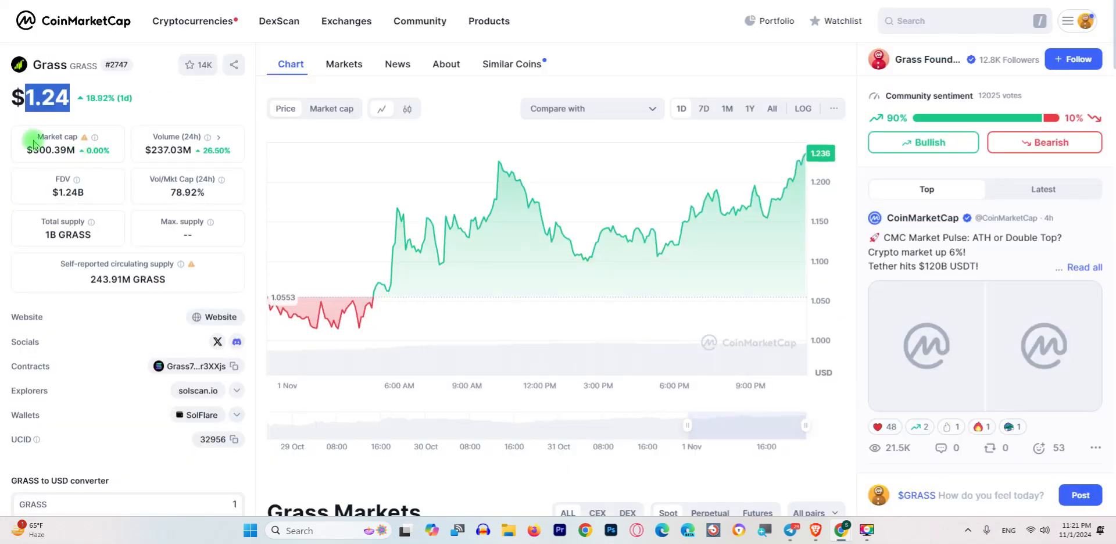
left_click(42, 105)
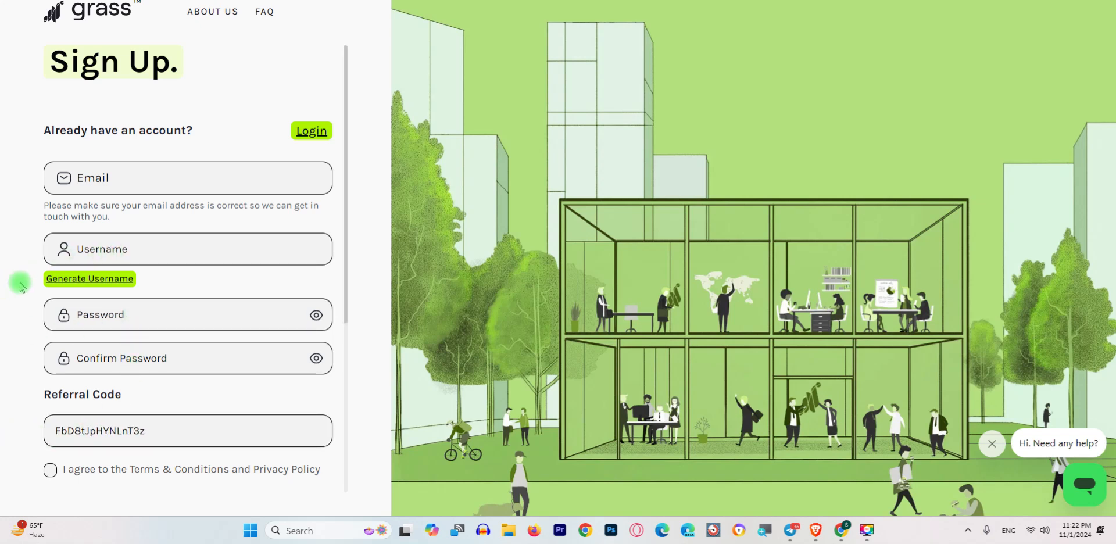
- Review the Grass sign-up form and agree to the Terms & Conditions and to receiving updates from Grass
scroll(311, 266, "down", 4)
scroll(320, 275, "up", 4)
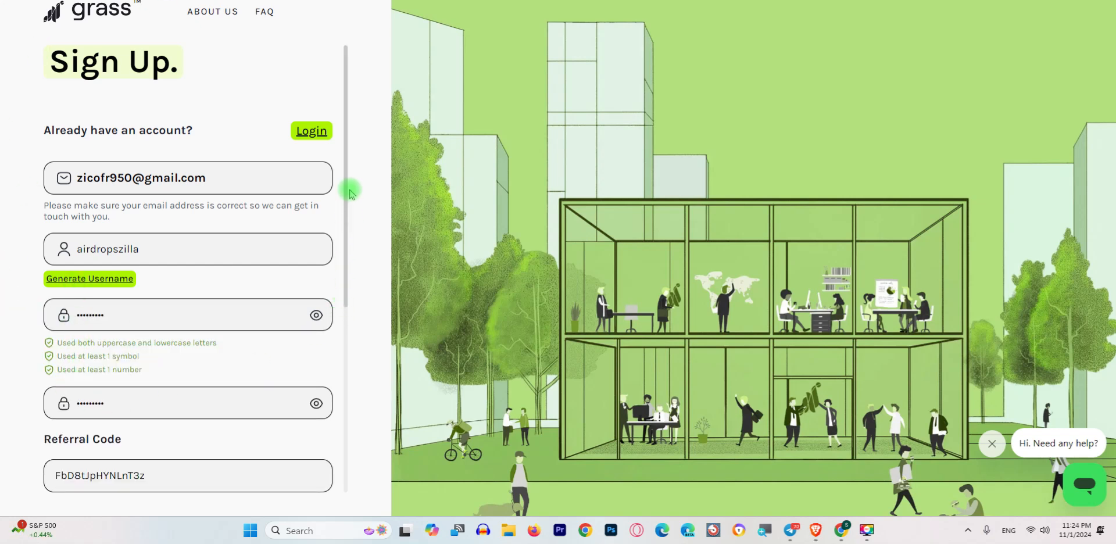
left_click_drag(350, 194, 342, 339)
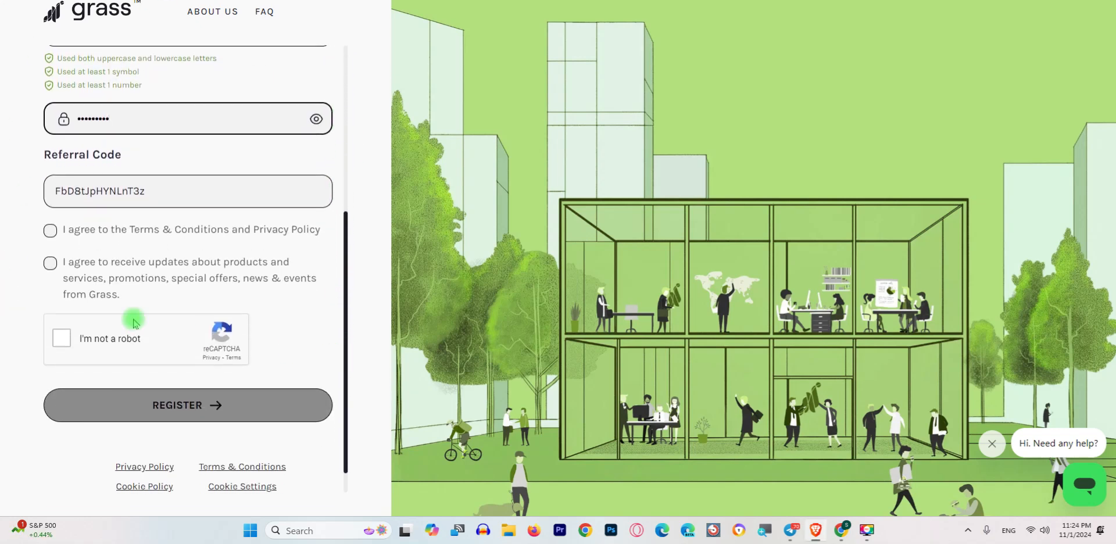
left_click(50, 263)
left_click(51, 232)
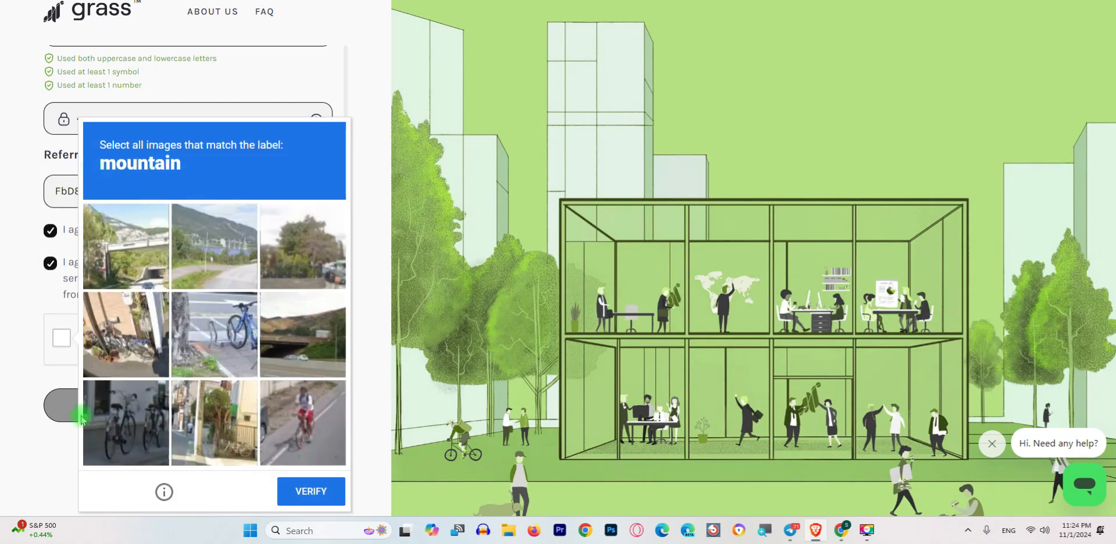
- Solve the captcha by selecting all images that match "mountain" and submit the Grass registration
left_click(137, 252)
left_click(280, 329)
left_click(225, 242)
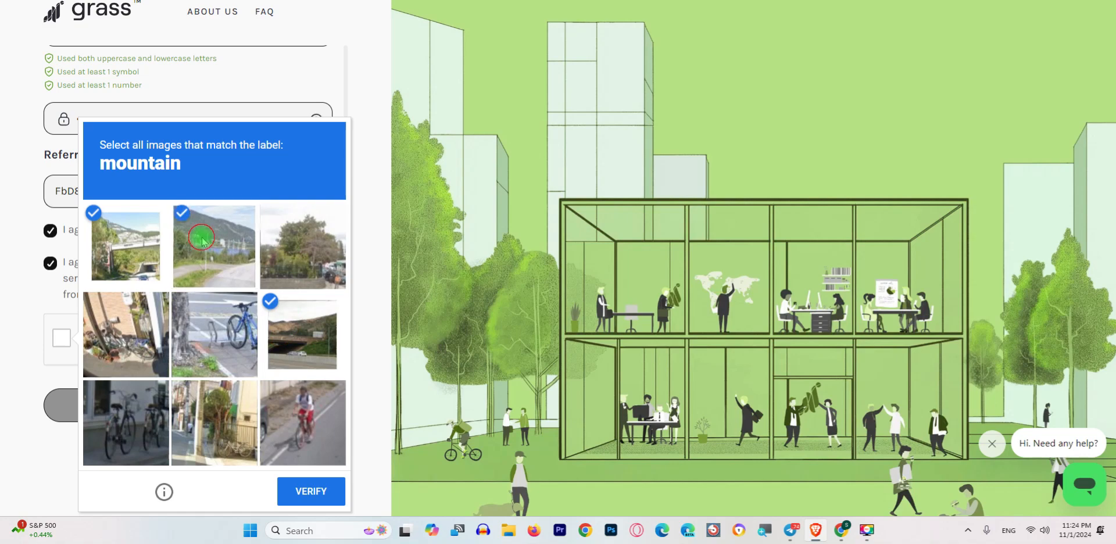
left_click(304, 492)
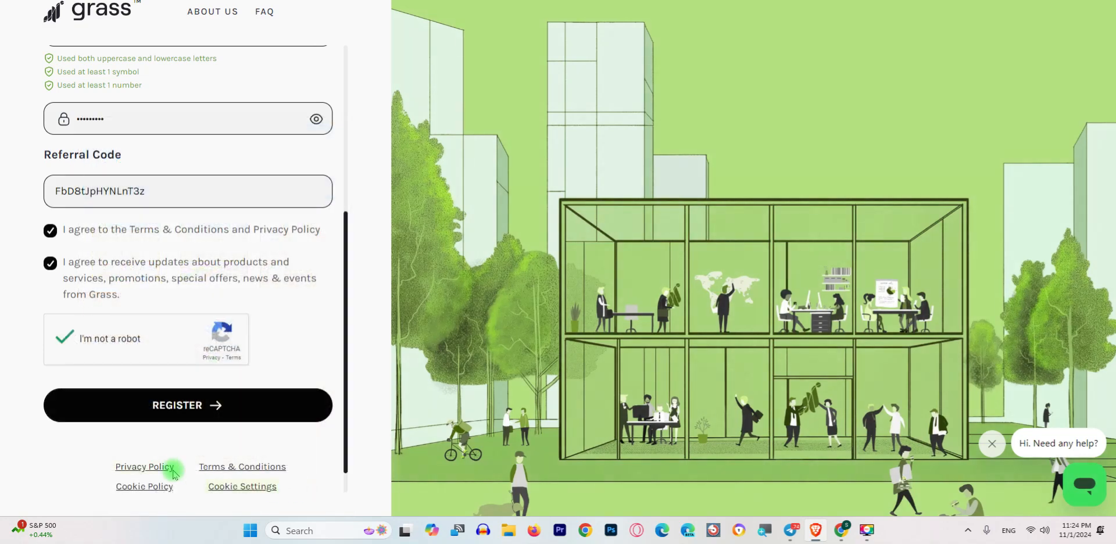
left_click(189, 411)
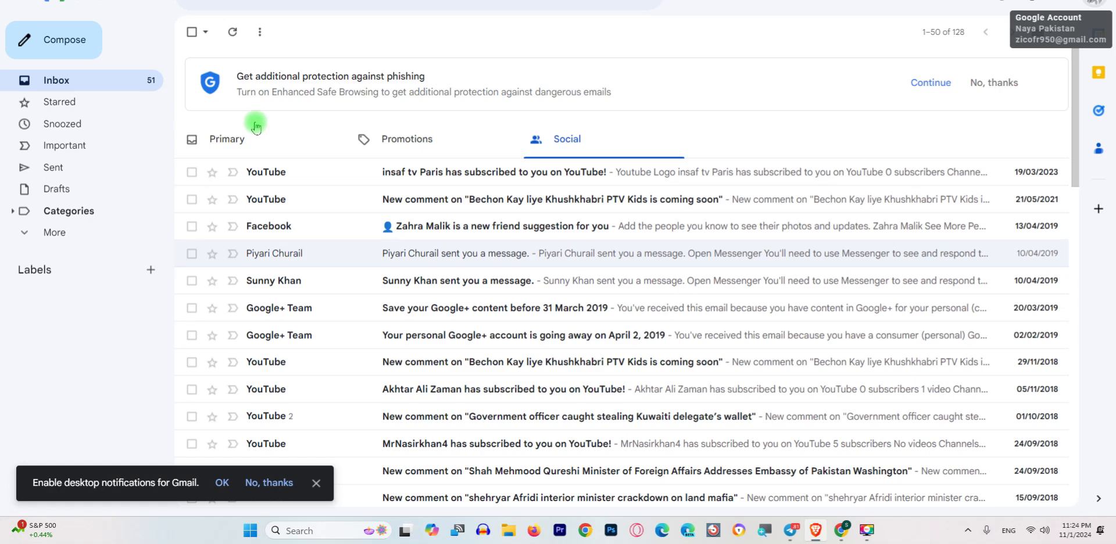
- Open the "Verify Your Email for Grass" message in Gmail's Primary category and confirm the account's email
left_click(254, 138)
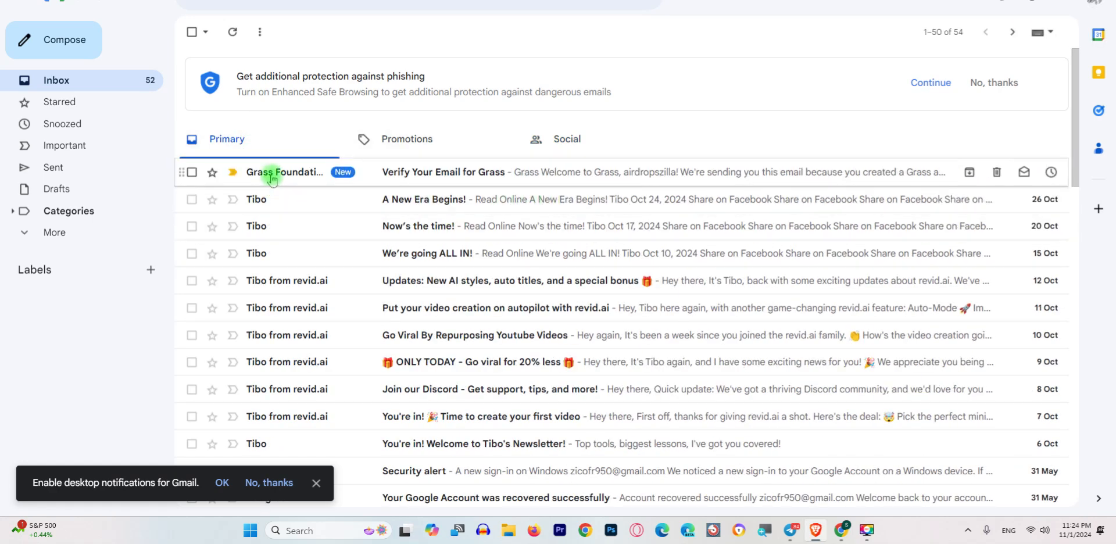
left_click(272, 179)
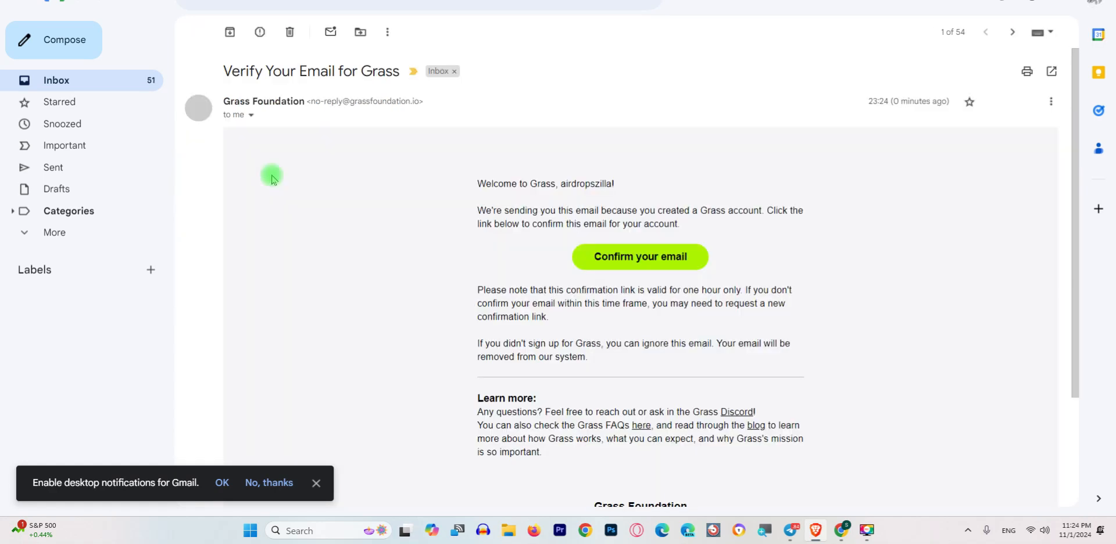
left_click(636, 267)
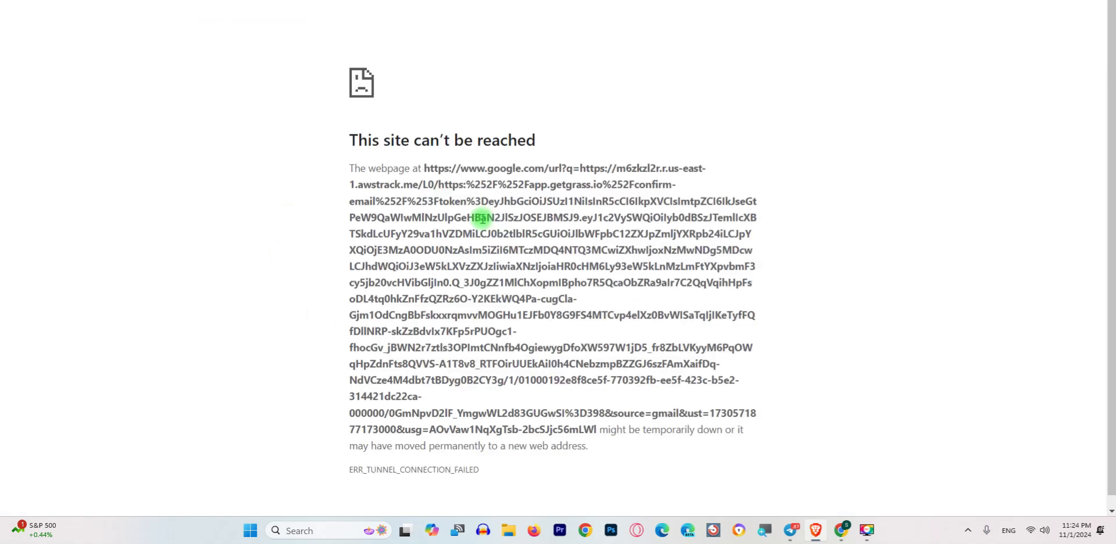
key("ctrl+w")
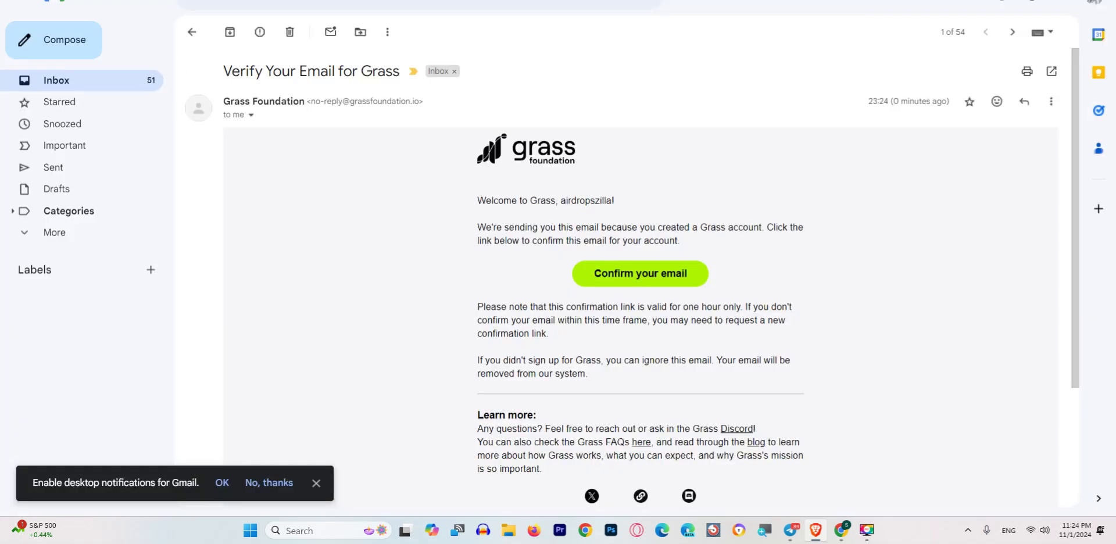
left_click(619, 271)
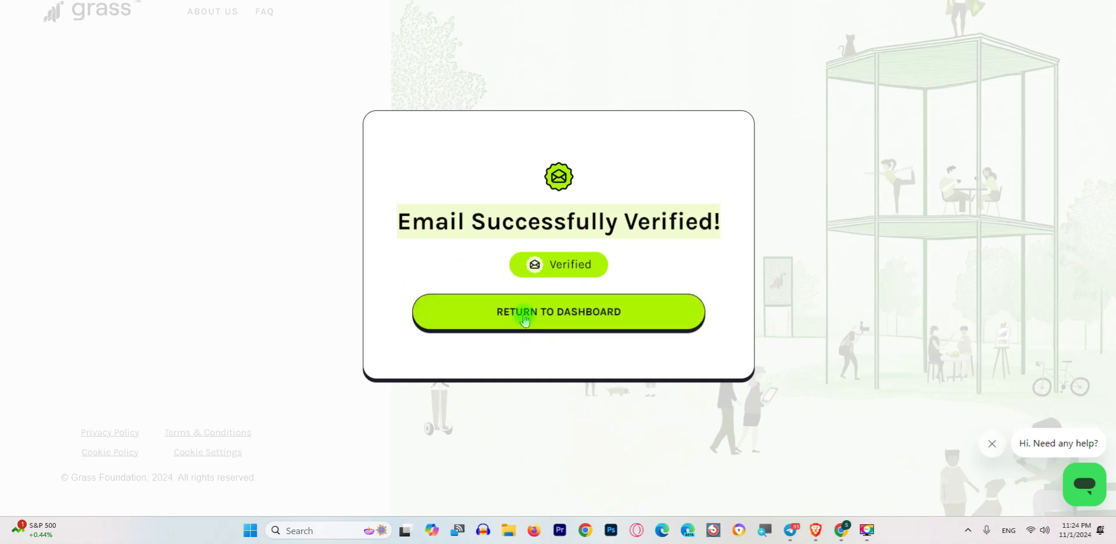
- Return to the Grass dashboard's sign-in page and sign in with the new account's username and password
left_click(525, 320)
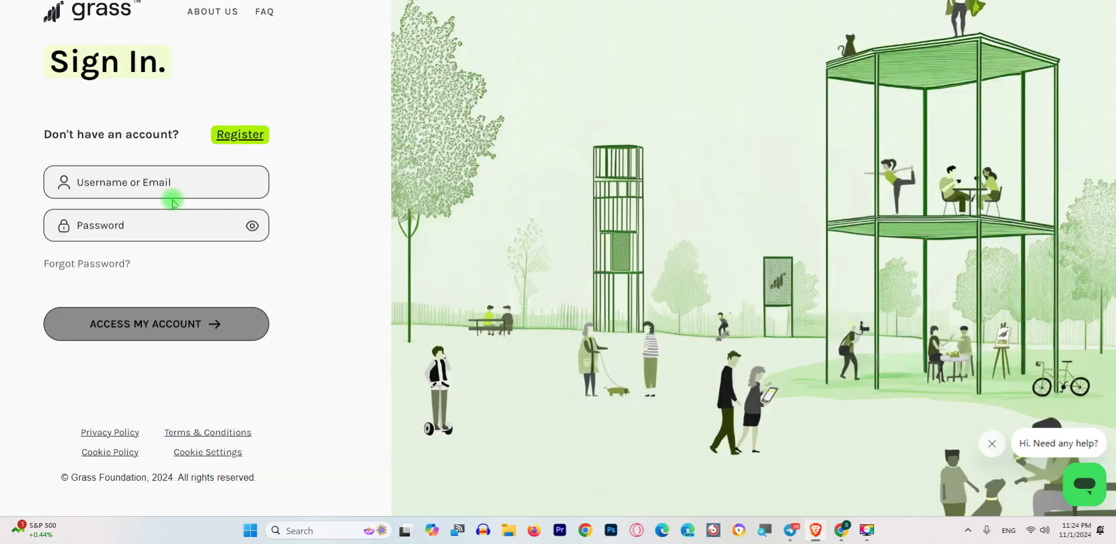
left_click(147, 181)
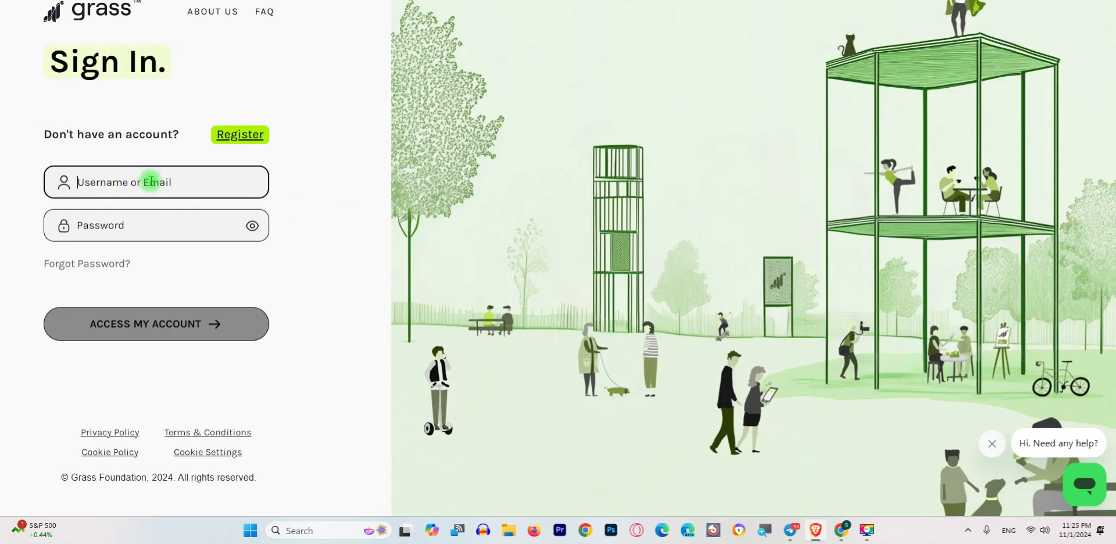
left_click(143, 222)
left_click(160, 1)
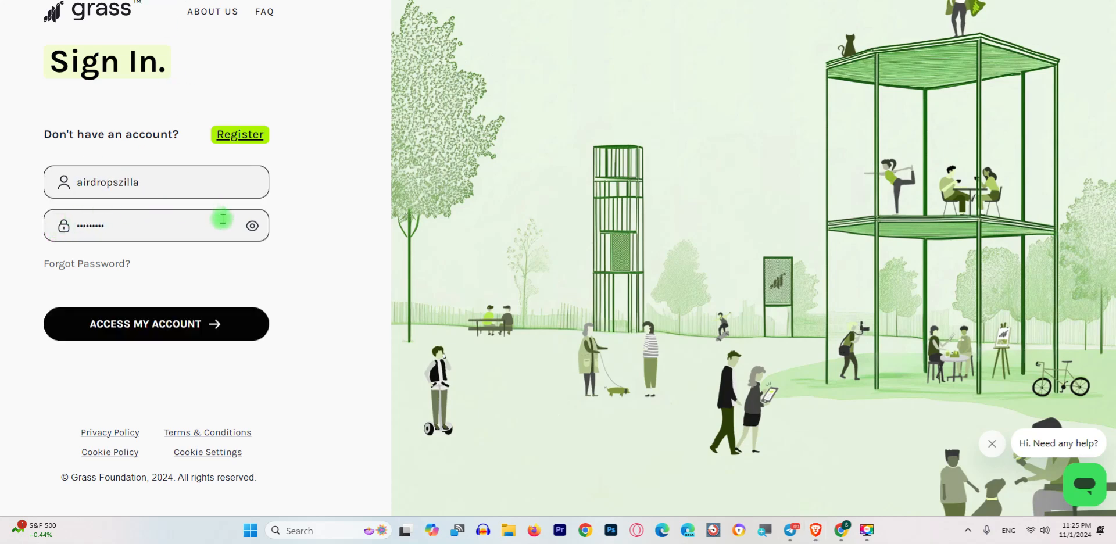
key("Return")
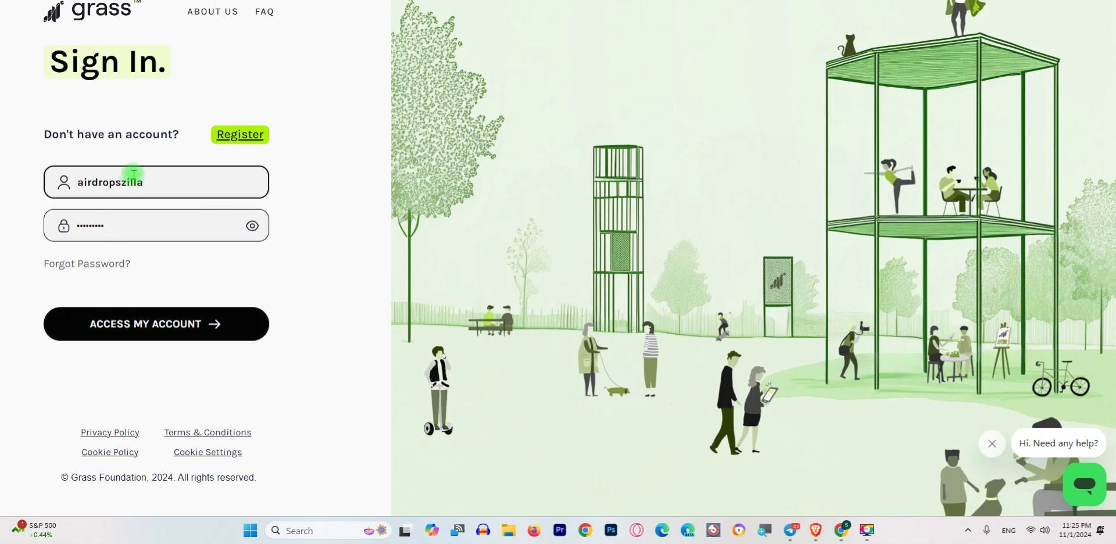
left_click(137, 332)
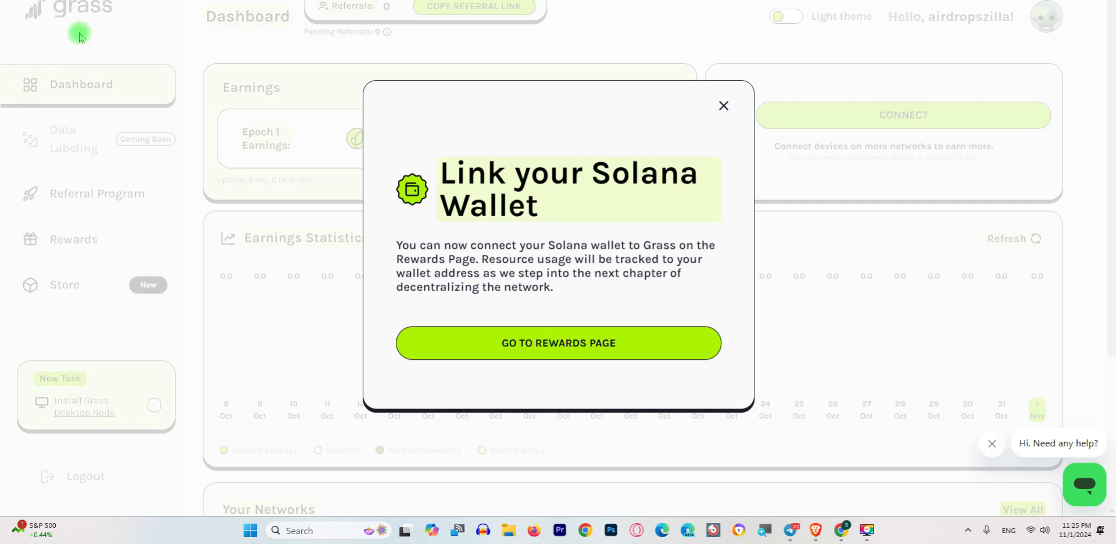
- Search the web for "phantom wallet" and visit the official Phantom site from the results
left_click(160, 0)
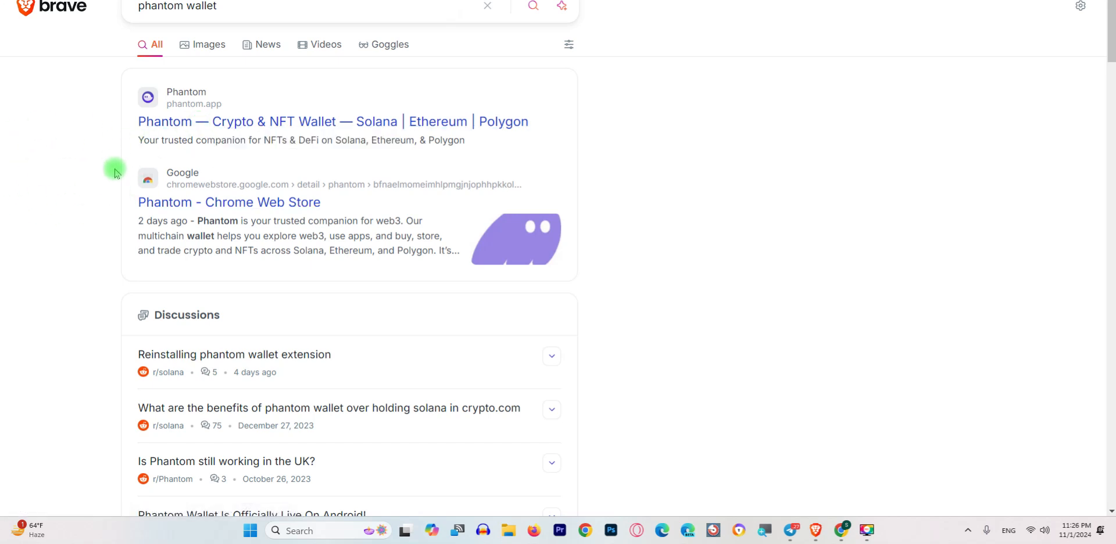
left_click(172, 124)
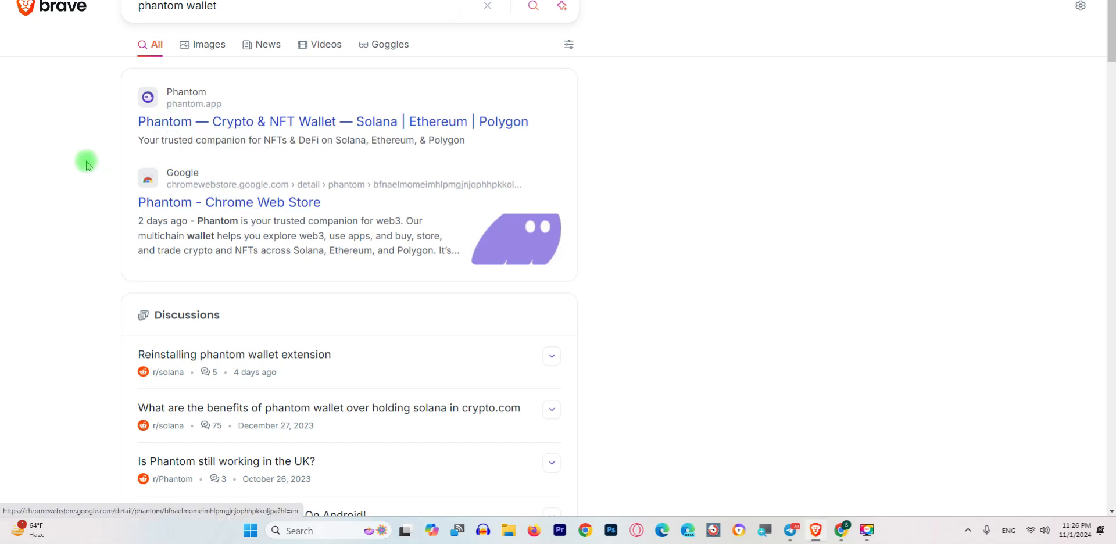
left_click(241, 119)
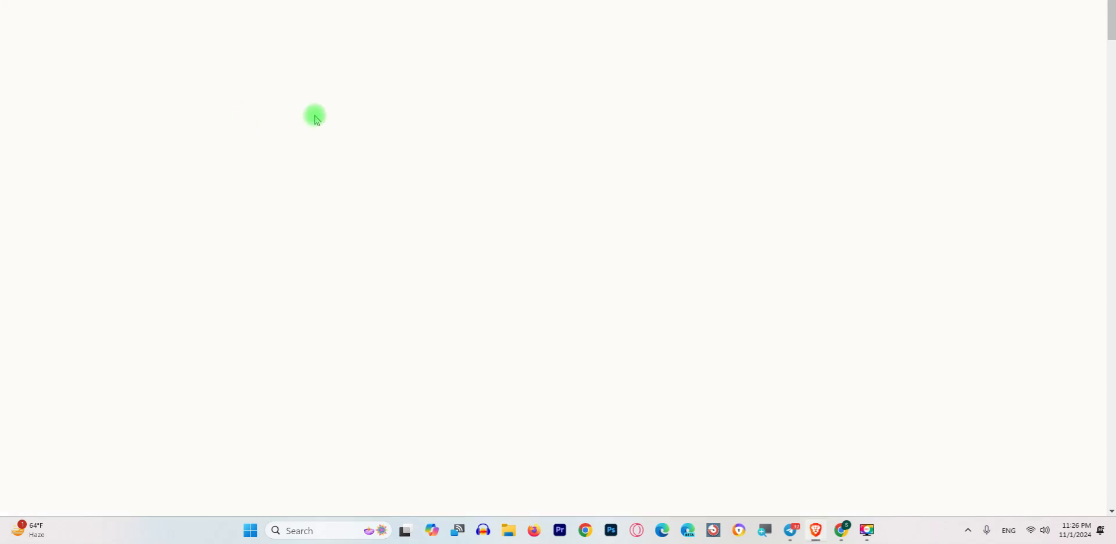
key("alt+Left")
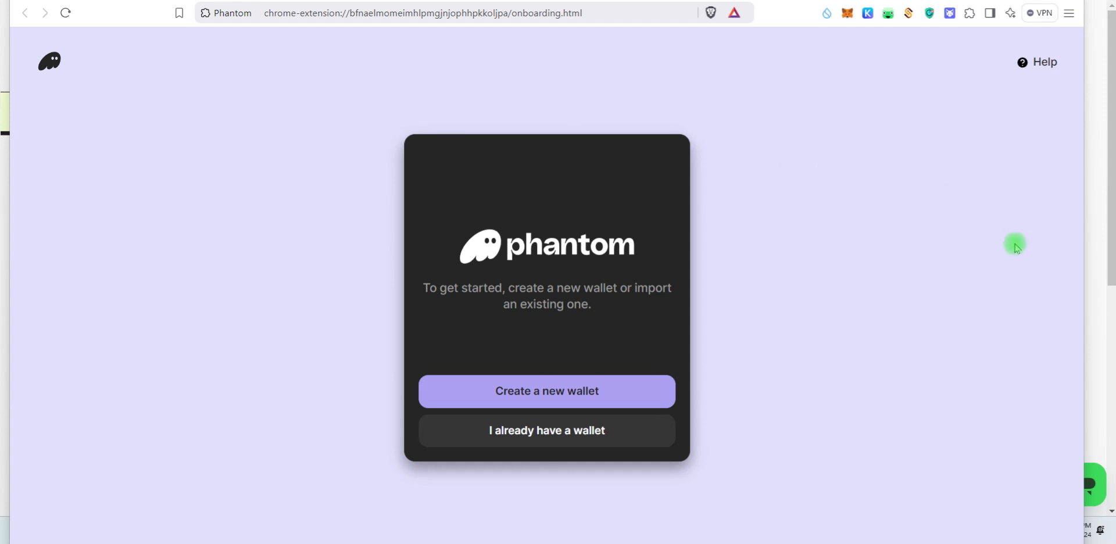
- Pin the Phantom extension to the browser toolbar and close the extensions list
left_click(971, 18)
left_click(909, 102)
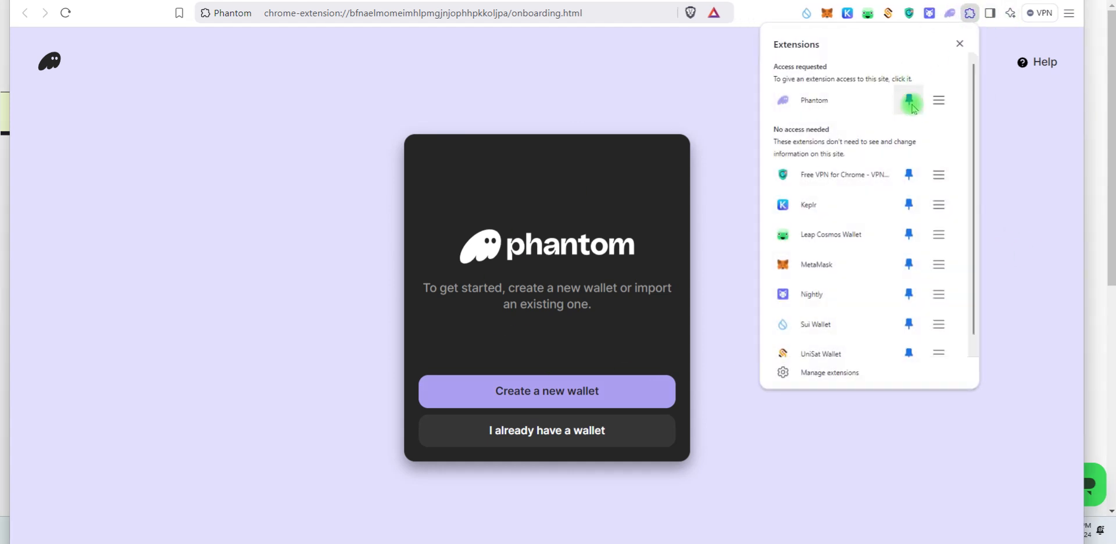
left_click(540, 185)
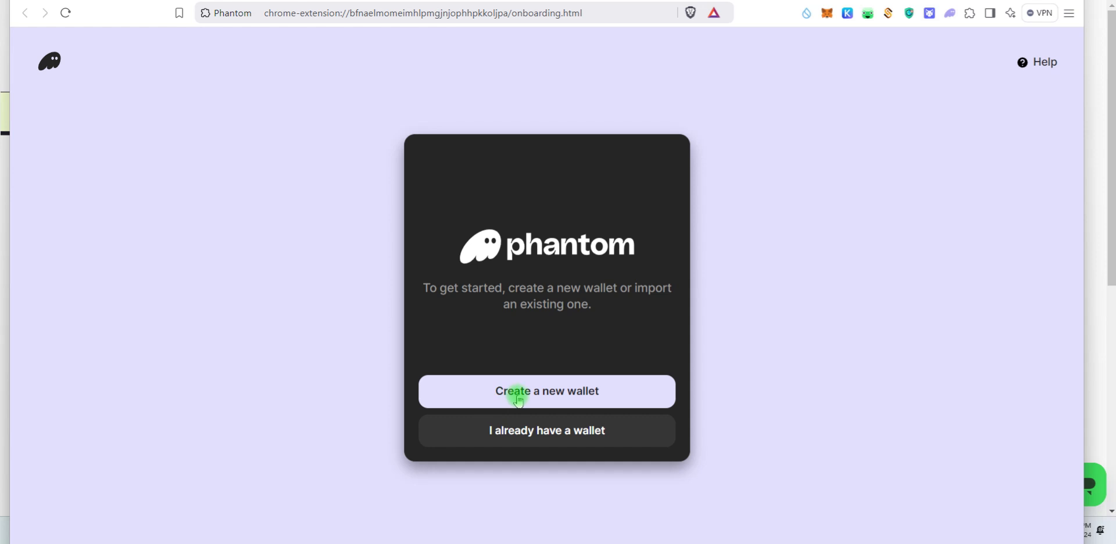
- Start creating a new Phantom wallet, enter and confirm a wallet password, and agree to the Terms of Service
left_click(549, 398)
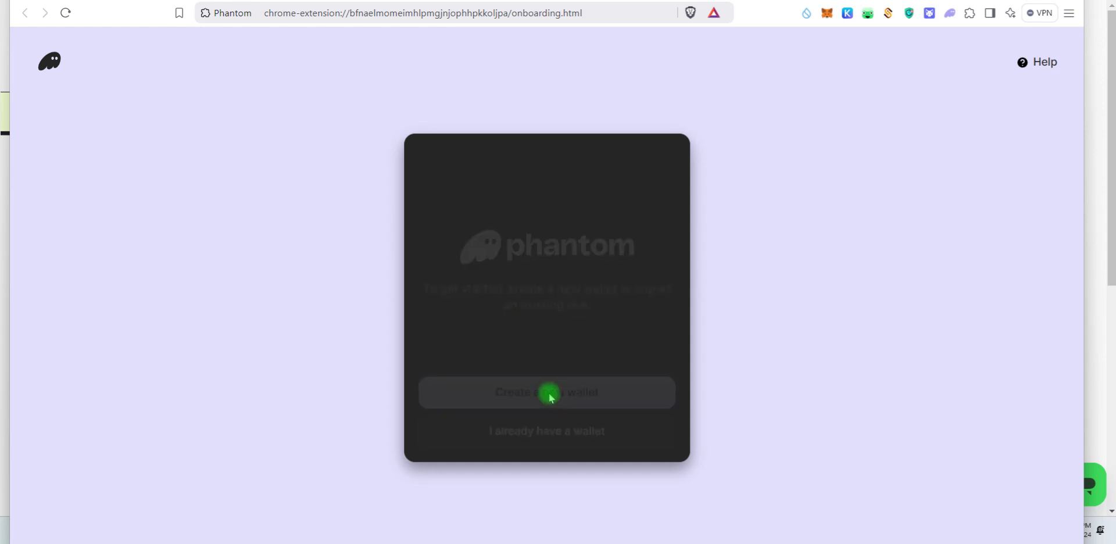
left_click(513, 297)
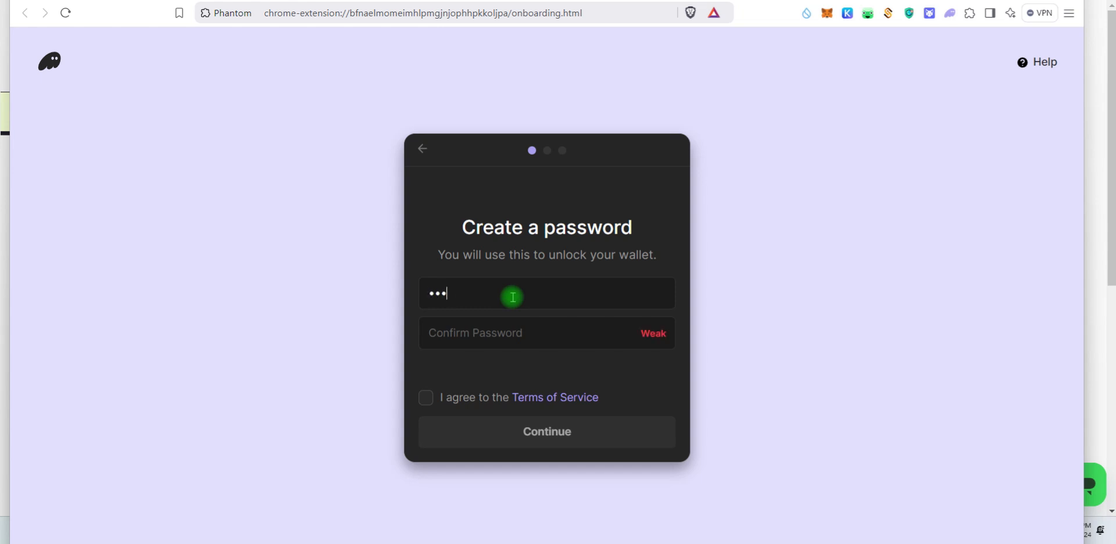
left_click(512, 330)
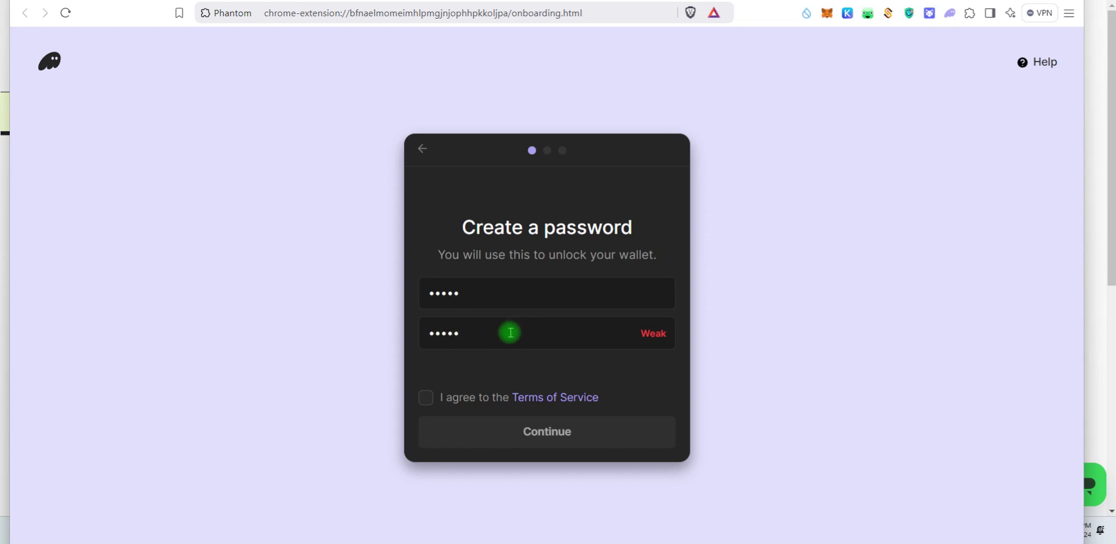
left_click(427, 397)
left_click(542, 439)
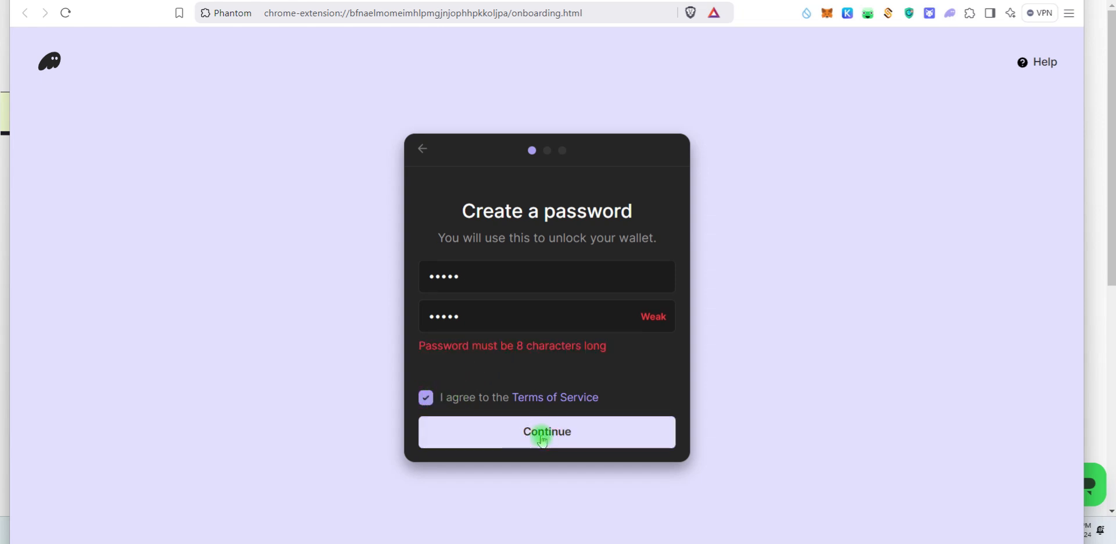
- Lengthen the wallet password to eight characters in both password fields and submit it
left_click(512, 265)
type("6")
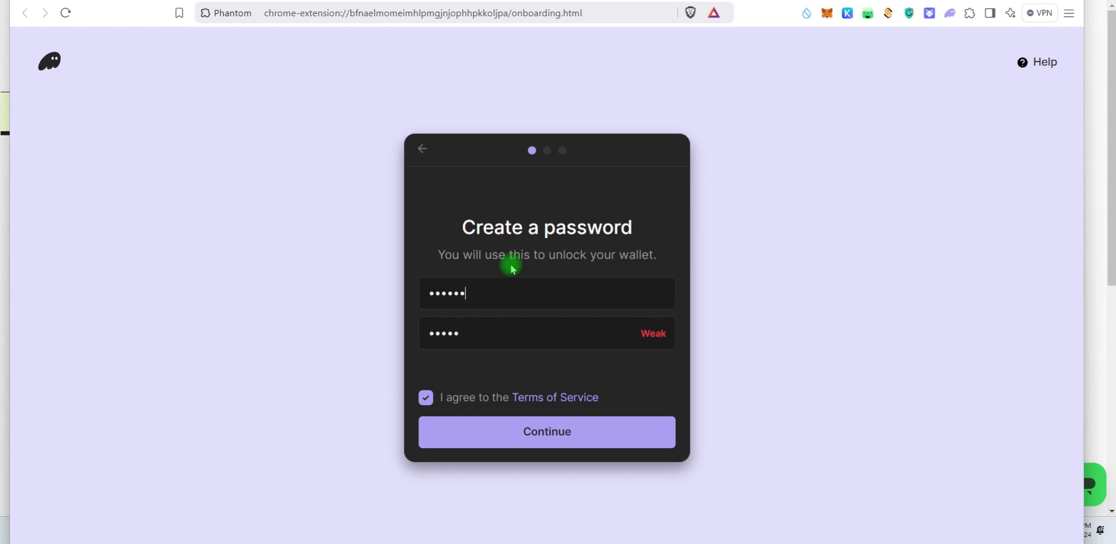
left_click(505, 338)
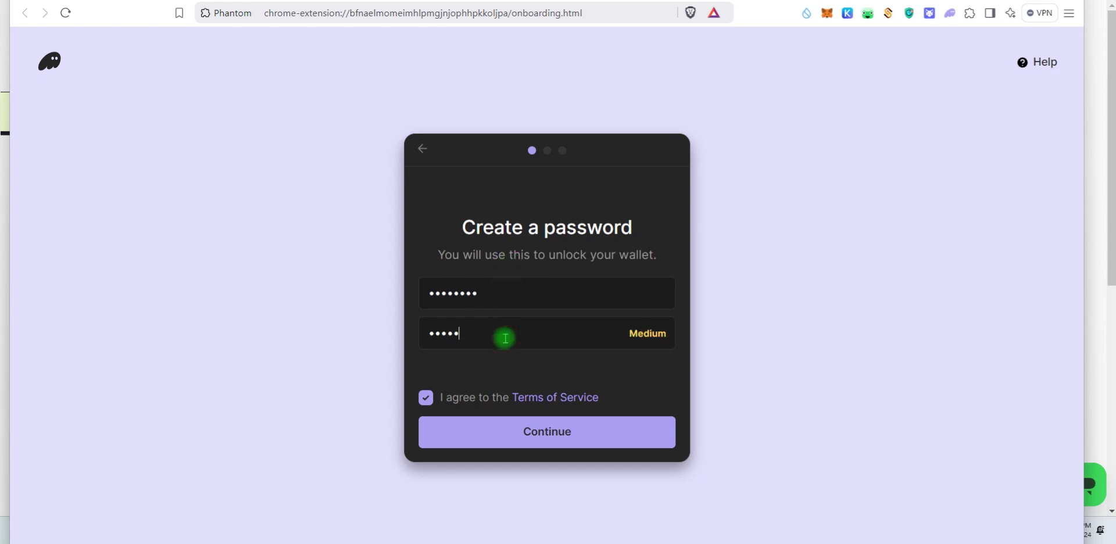
left_click(512, 433)
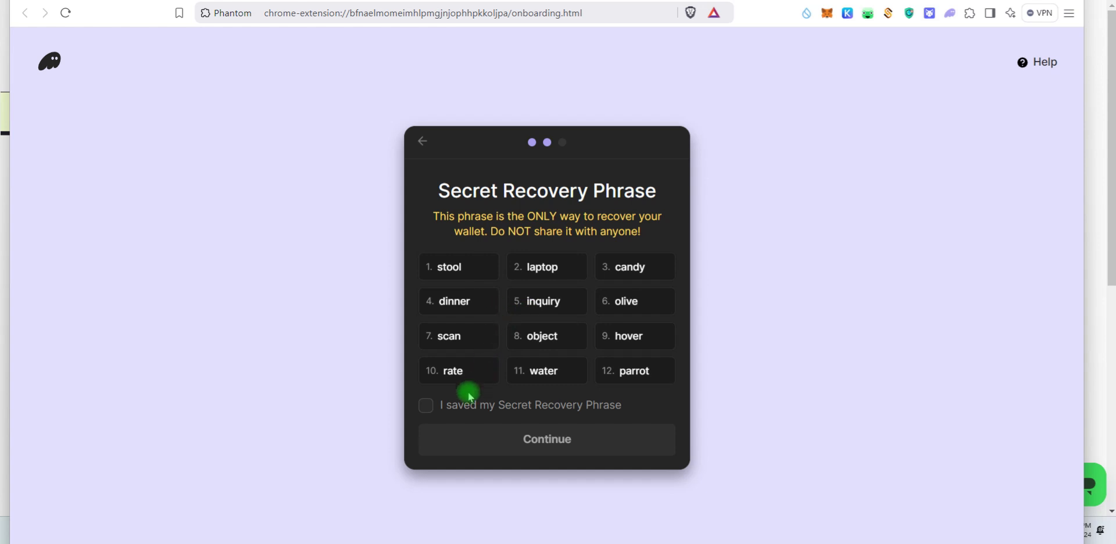
- Confirm that the Secret Recovery Phrase is saved and finish the Phantom wallet setup
left_click(428, 403)
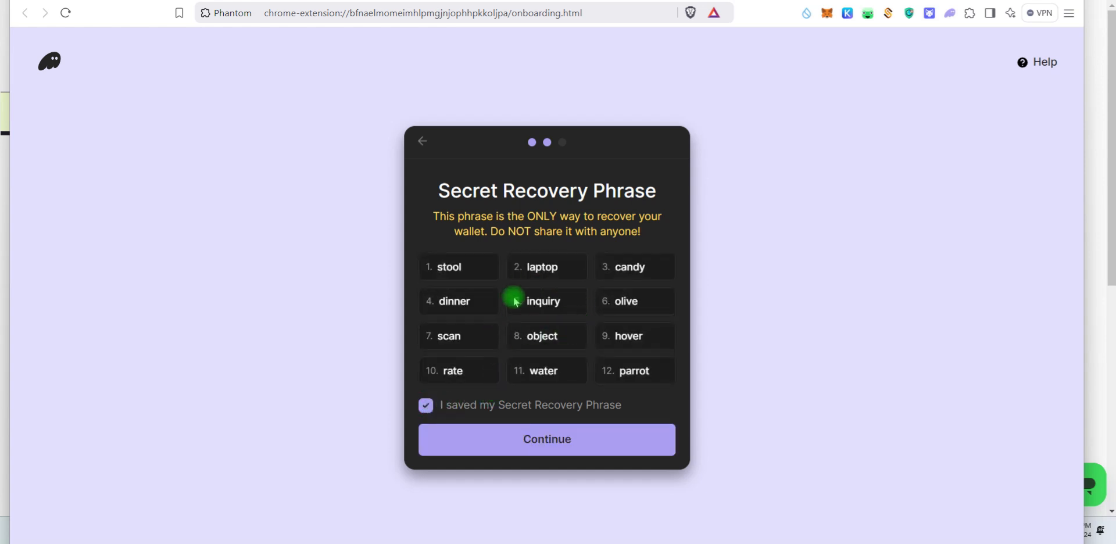
left_click(554, 449)
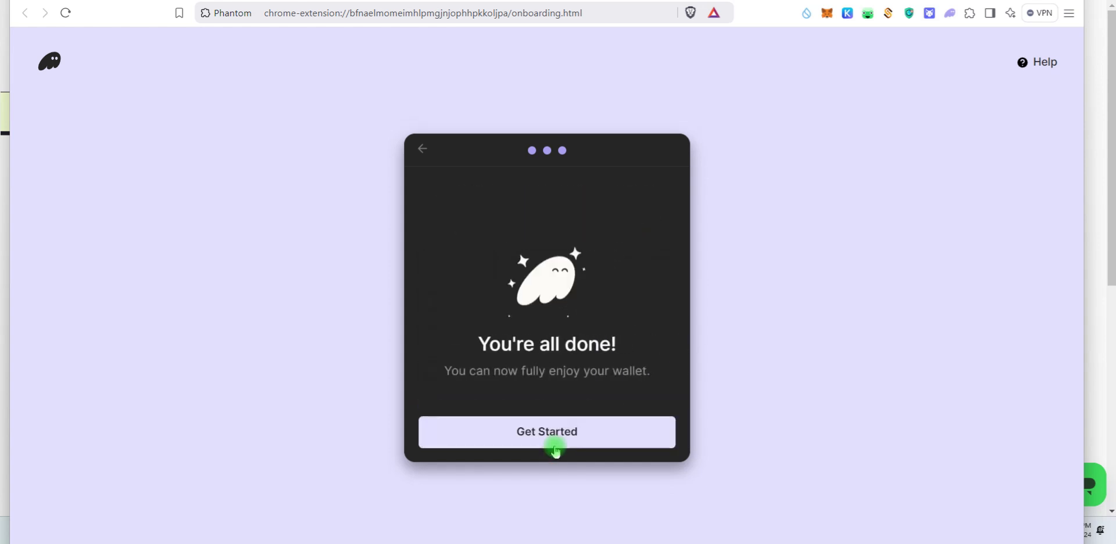
left_click(556, 450)
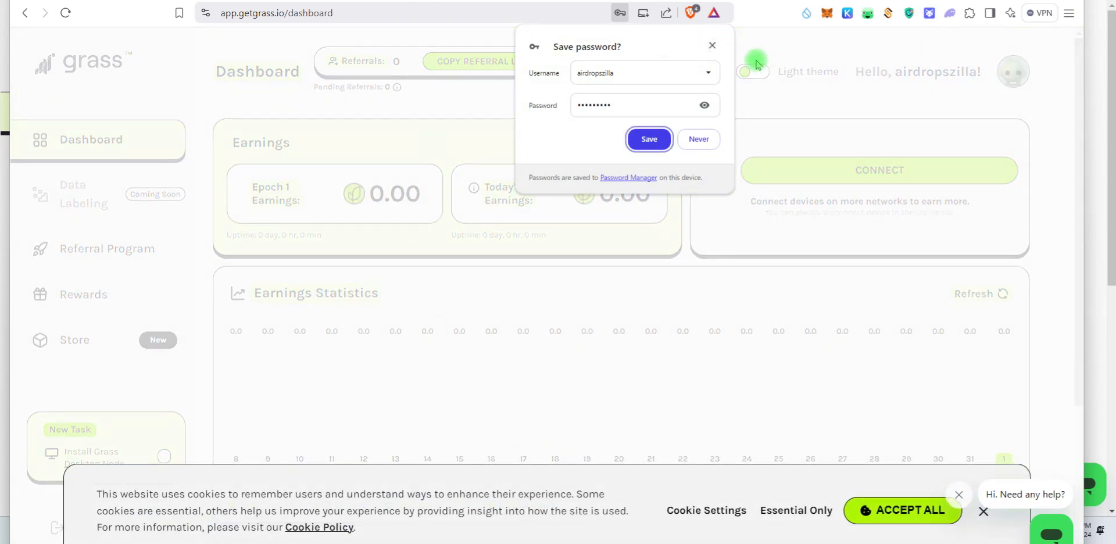
- Dismiss the browser's save-password prompt on the Grass dashboard without saving the password
left_click(712, 45)
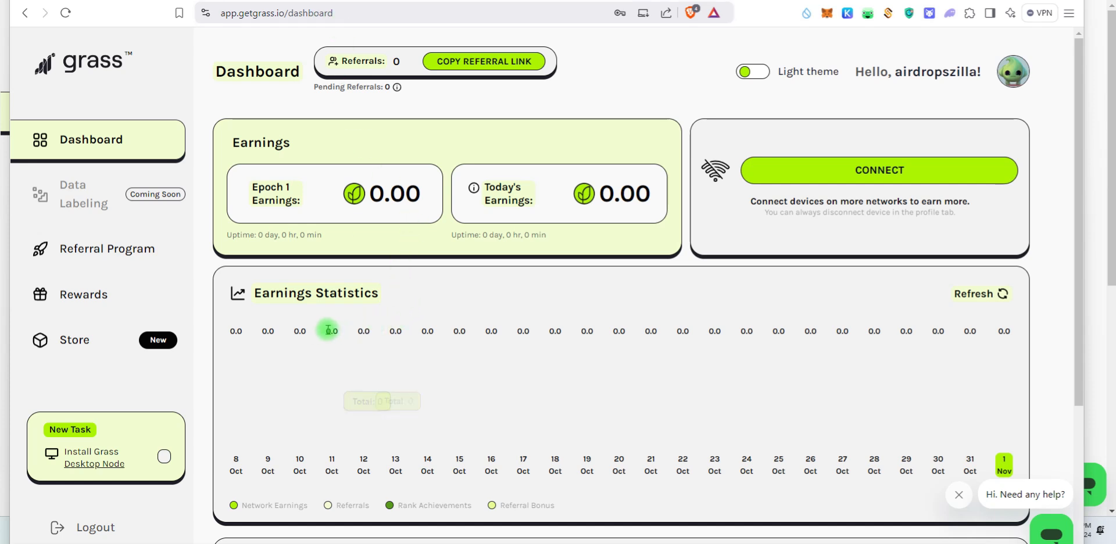
- Connect the Phantom wallet to the Grass account for rewards and approve the connection request
left_click(81, 298)
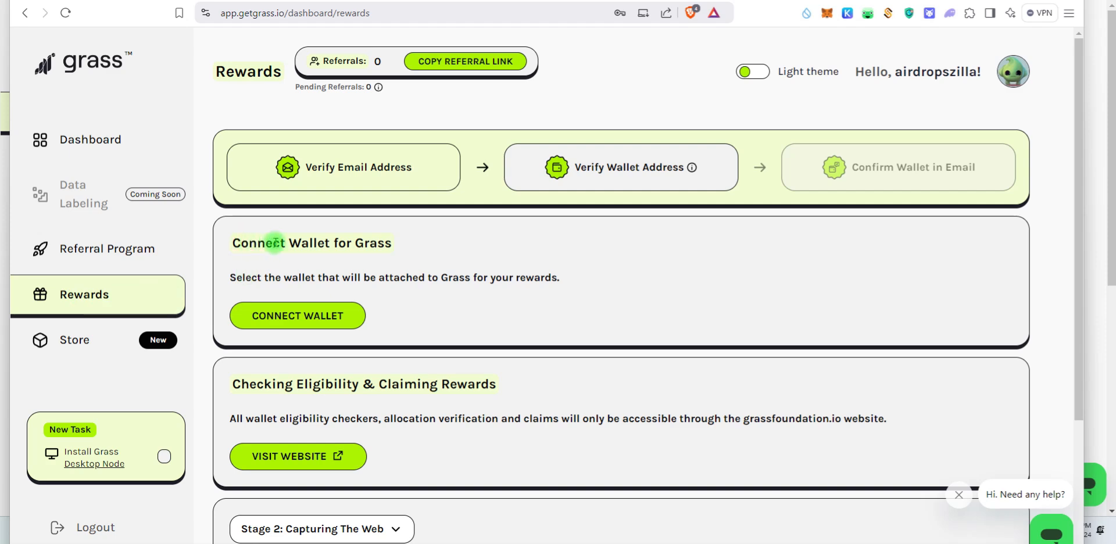
left_click(285, 319)
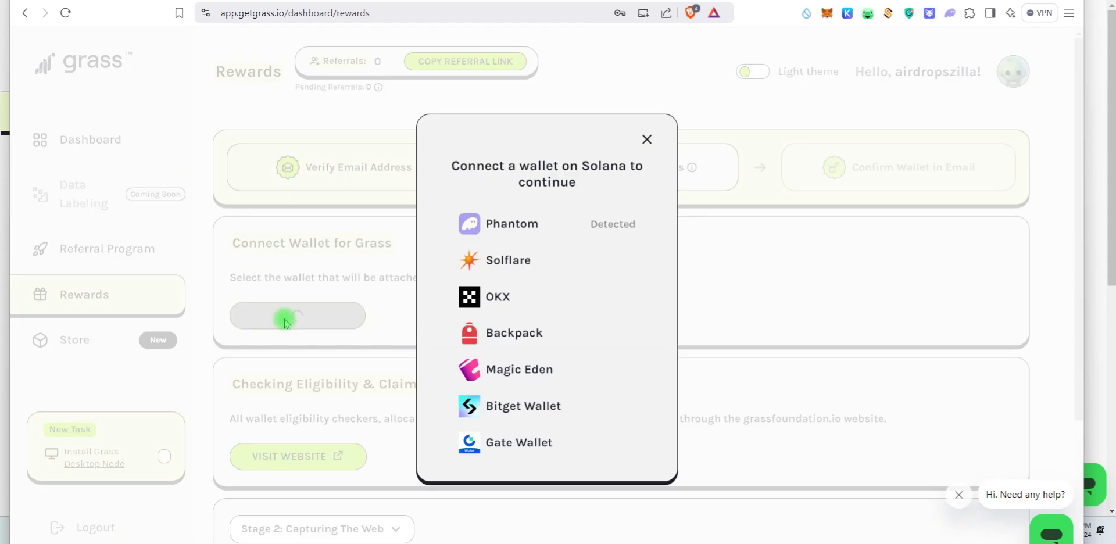
left_click(510, 224)
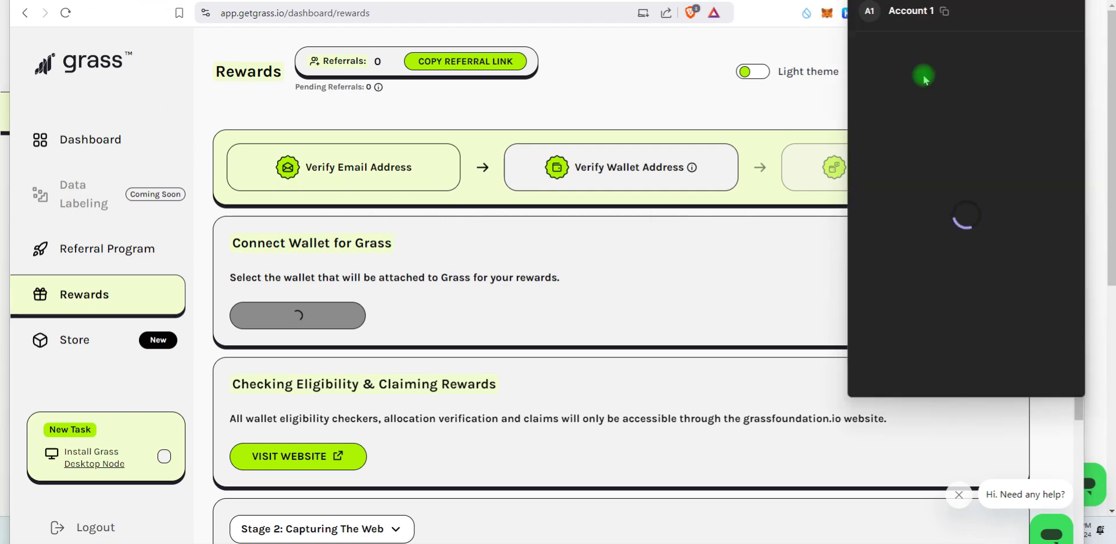
left_click(1027, 371)
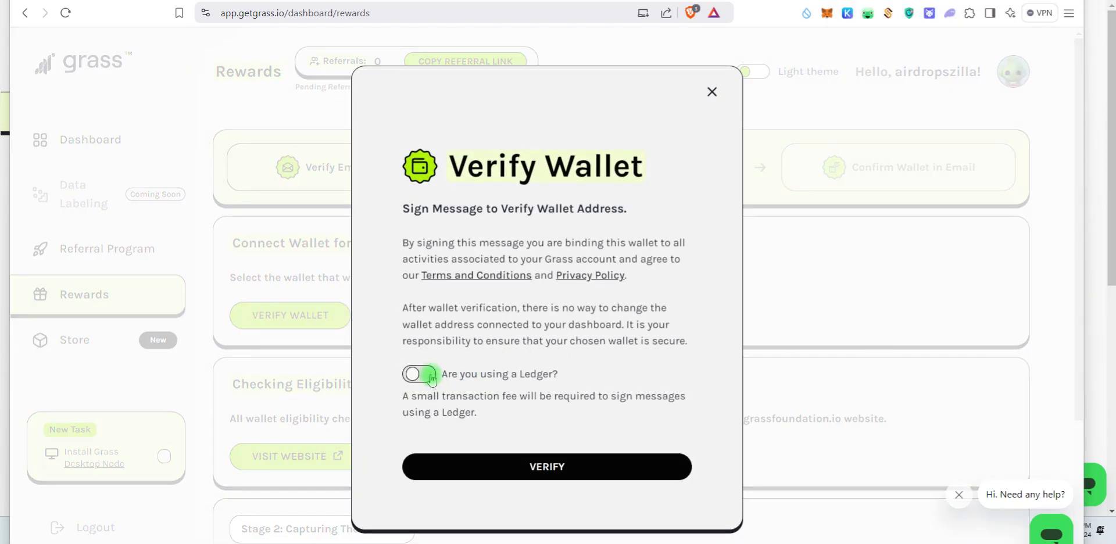
- Verify the wallet address by signing the message in Phantom, and send the wallet verification link to the account's e-mail
left_click(548, 472)
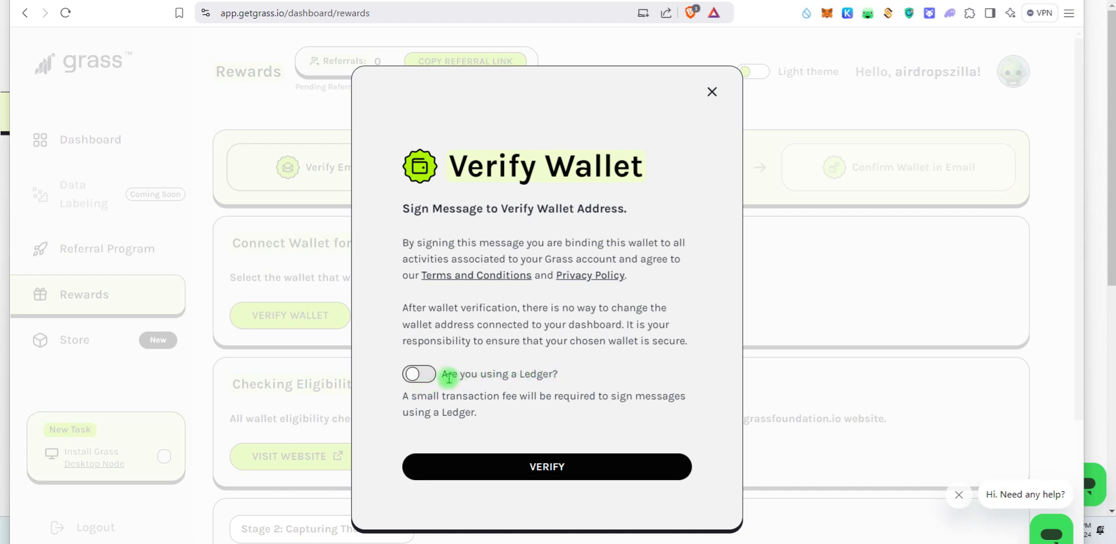
left_click(539, 465)
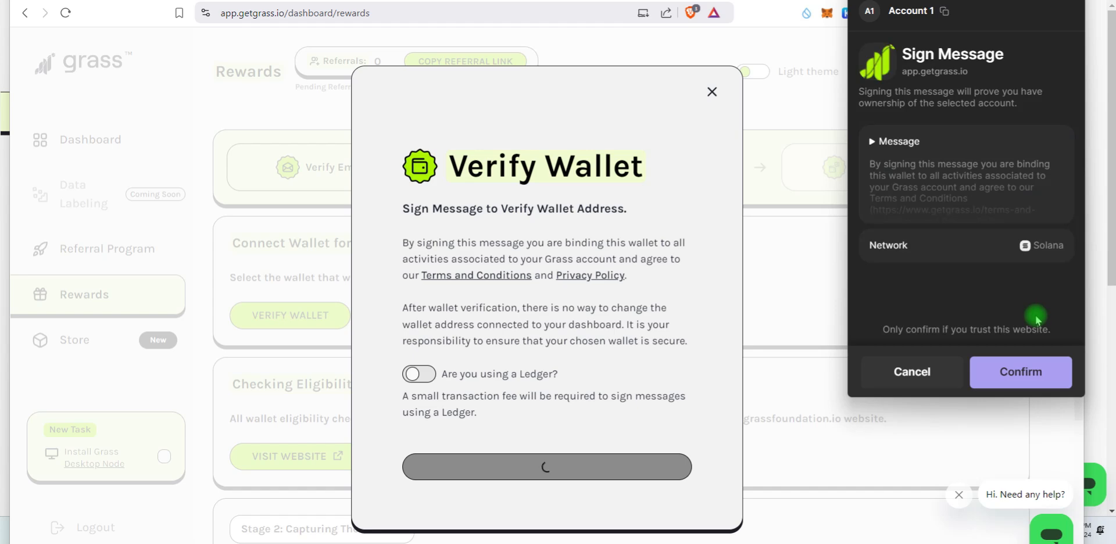
left_click(1021, 372)
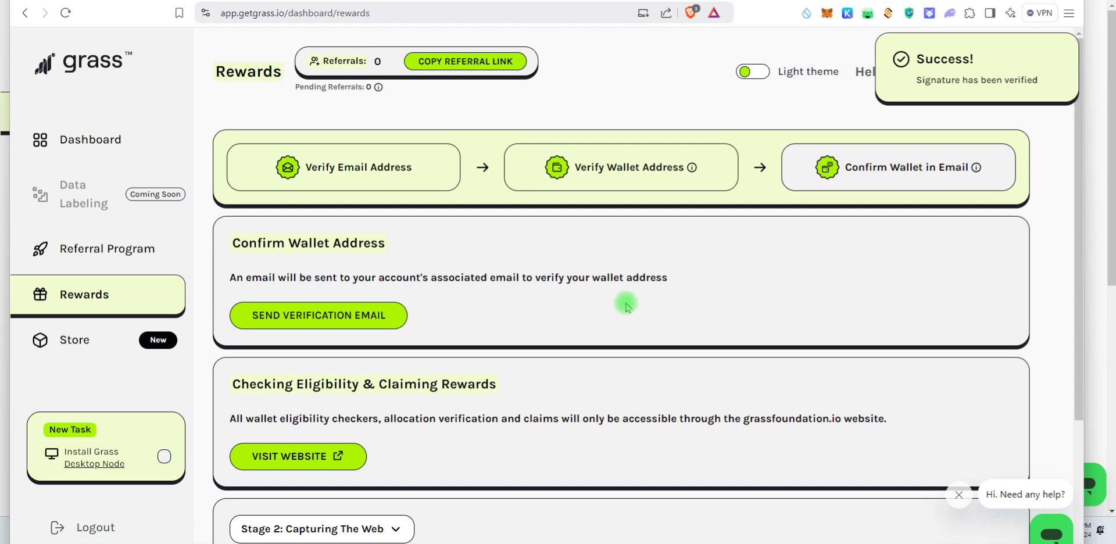
left_click(300, 315)
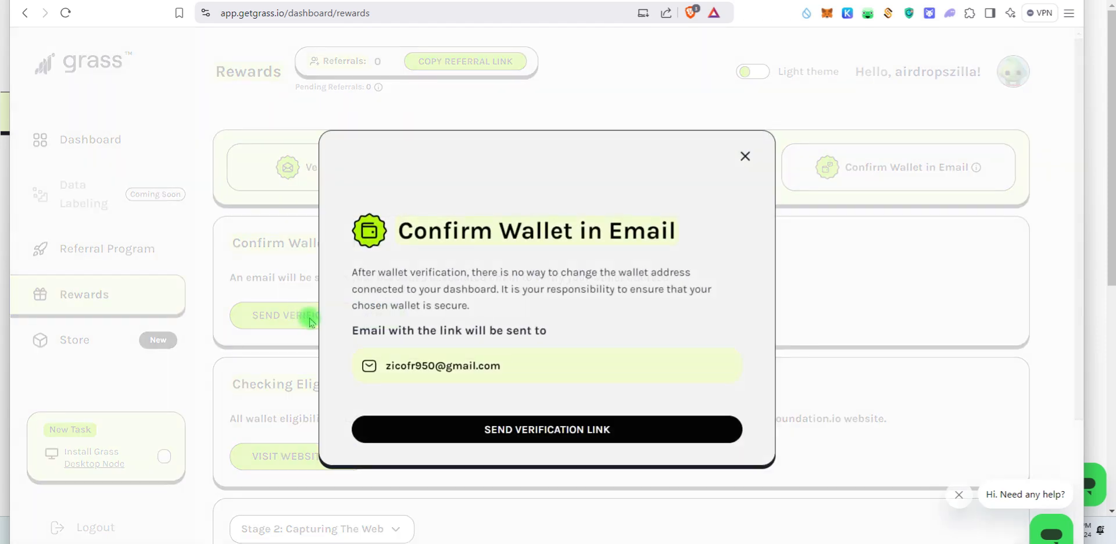
left_click(542, 429)
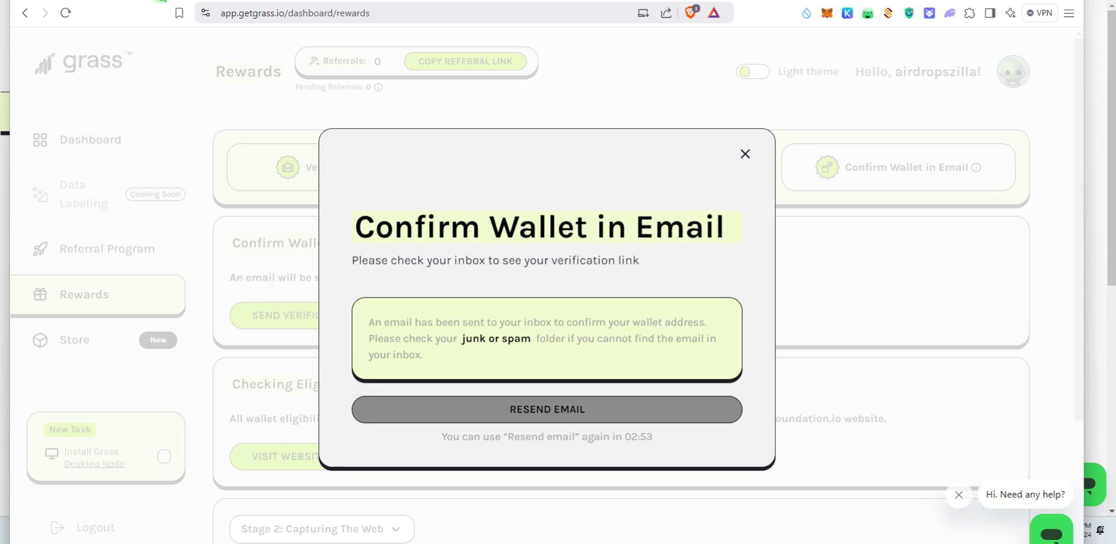
- In Gmail, verify the wallet address from the "Verify Your Wallet Address for Grass" message and return to the Grass dashboard
left_click(161, 1)
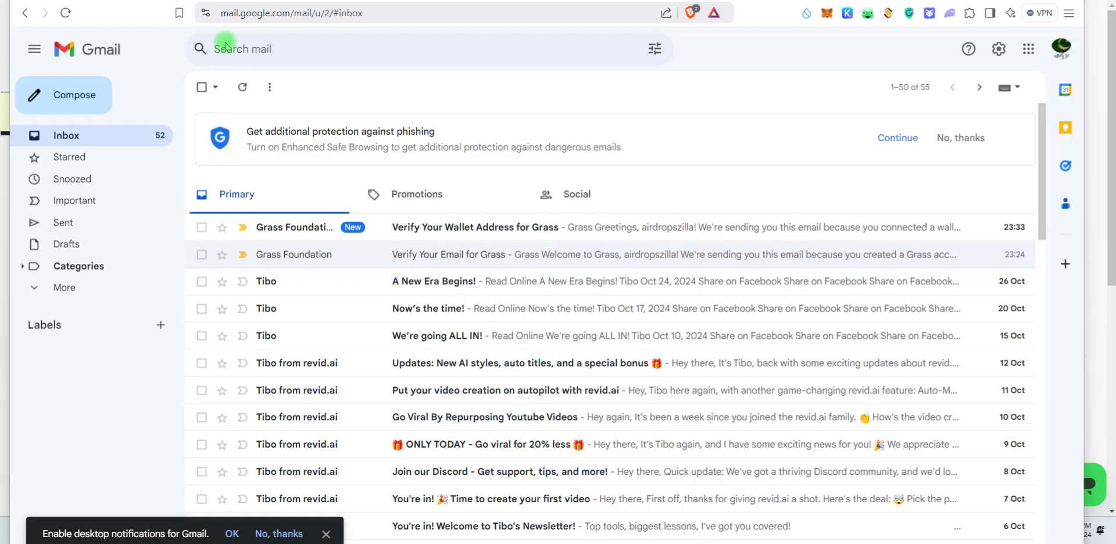
left_click(505, 219)
left_click(609, 400)
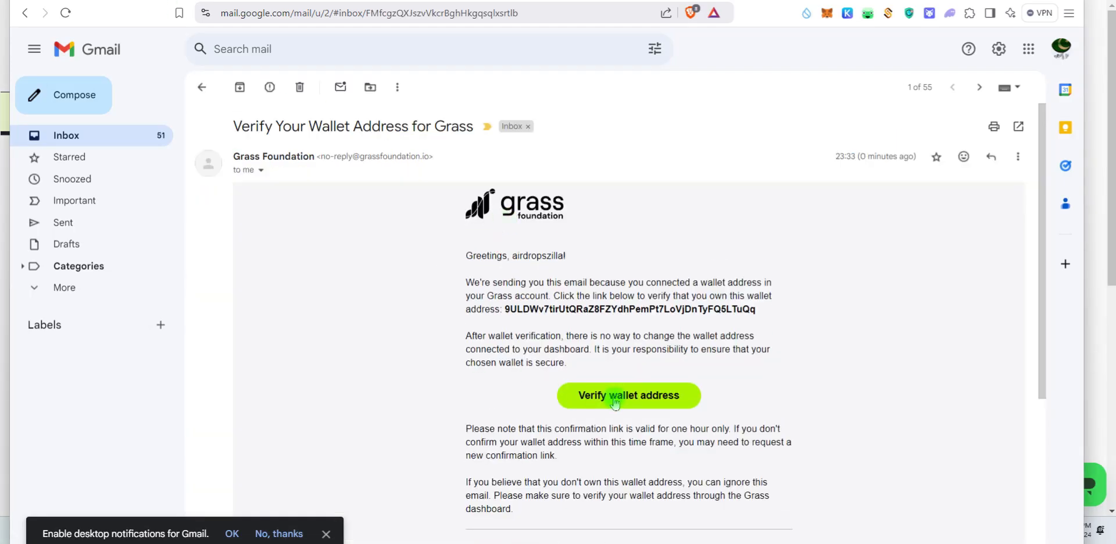
left_click(618, 397)
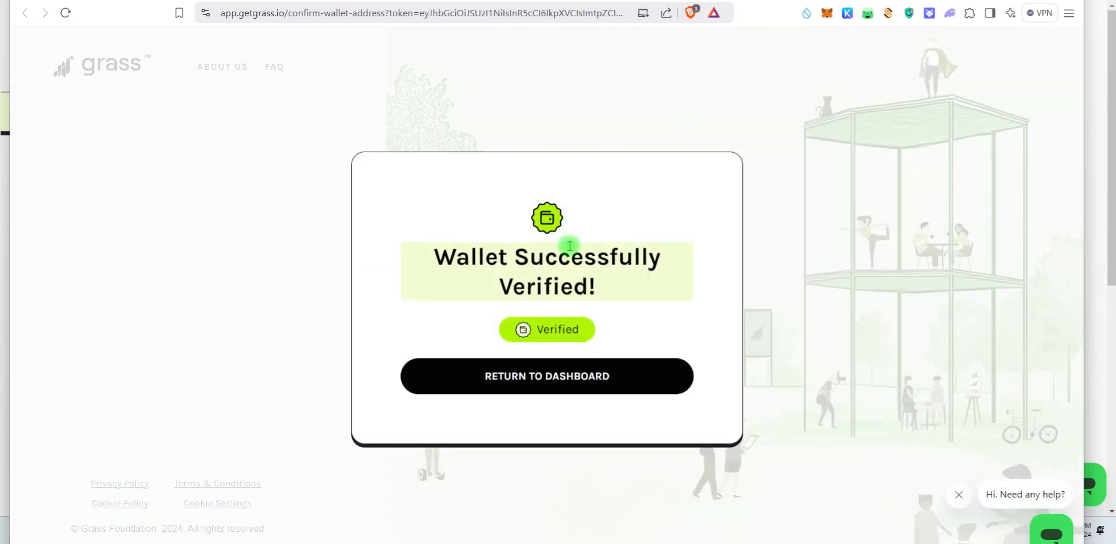
left_click(545, 378)
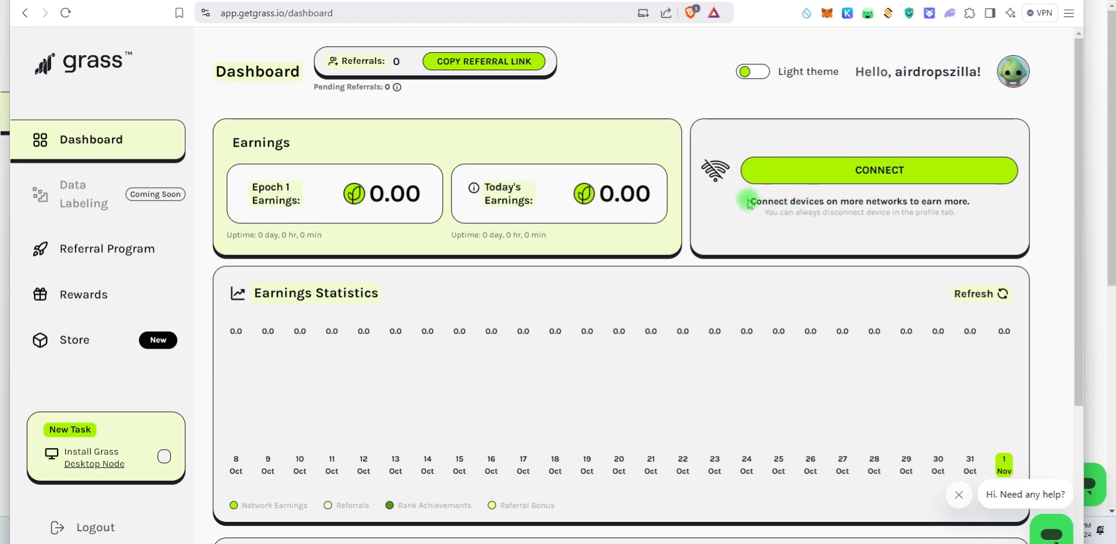
- Install the Grass Lite Node browser extension from the Grass Store and pin it
left_click_drag(749, 203, 993, 200)
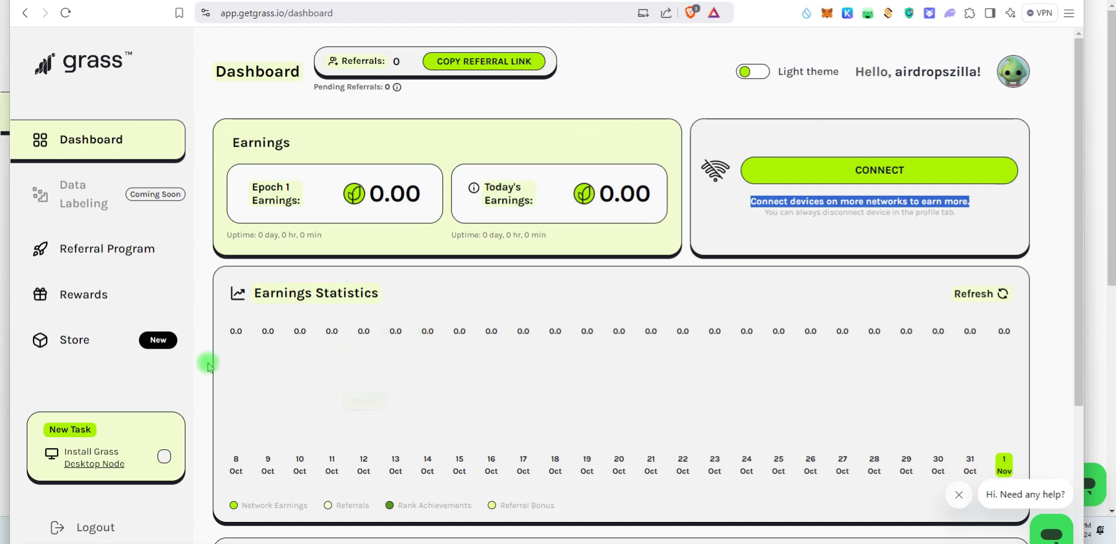
left_click(65, 344)
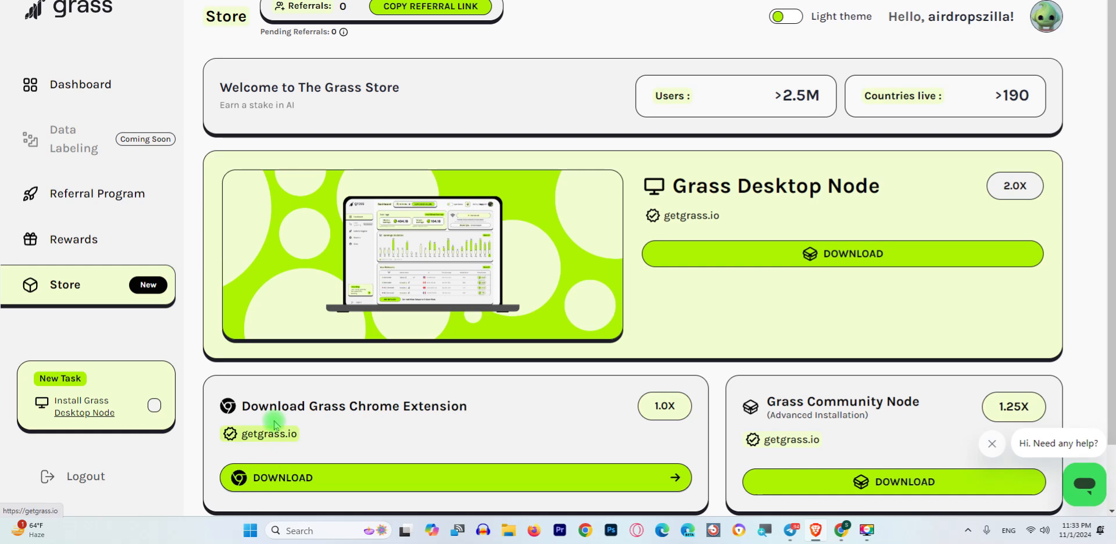
left_click(374, 482)
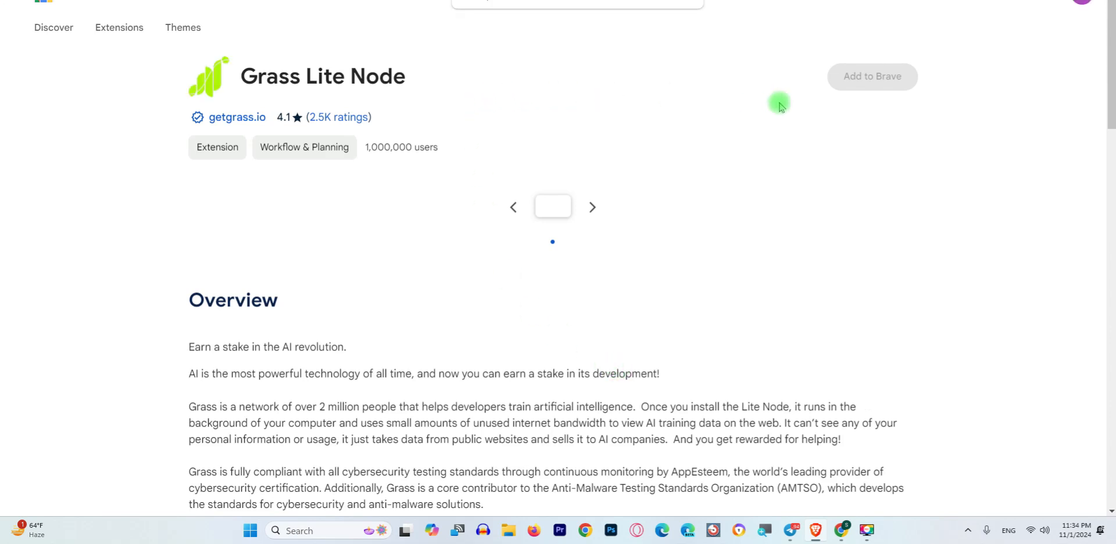
left_click(875, 79)
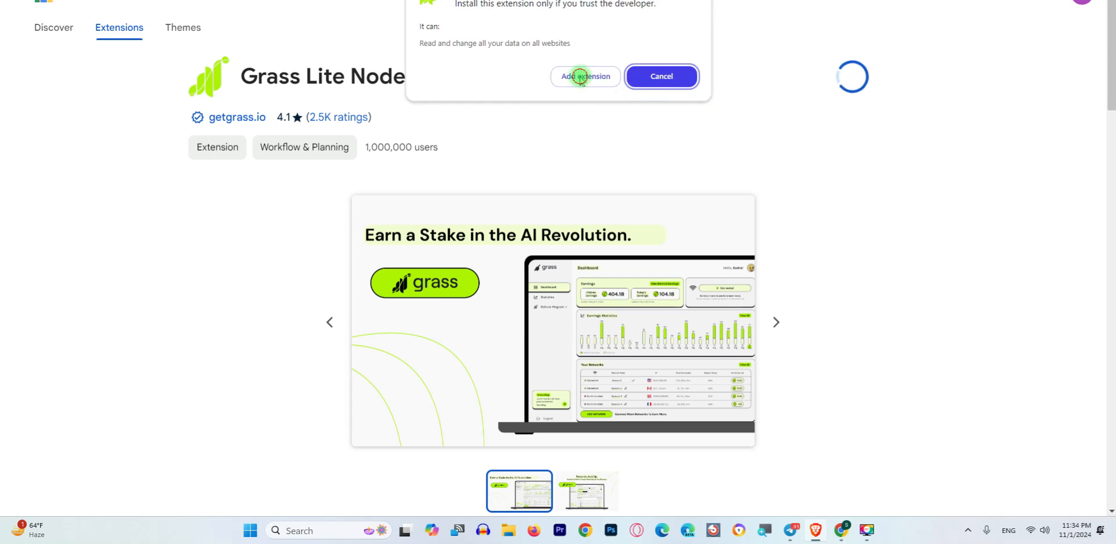
left_click(588, 78)
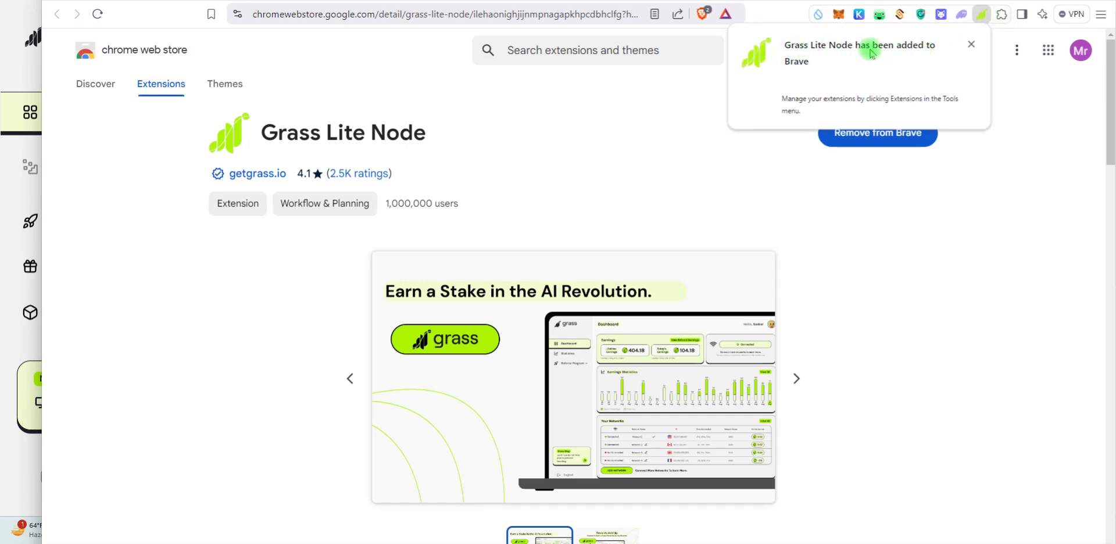
left_click(1004, 15)
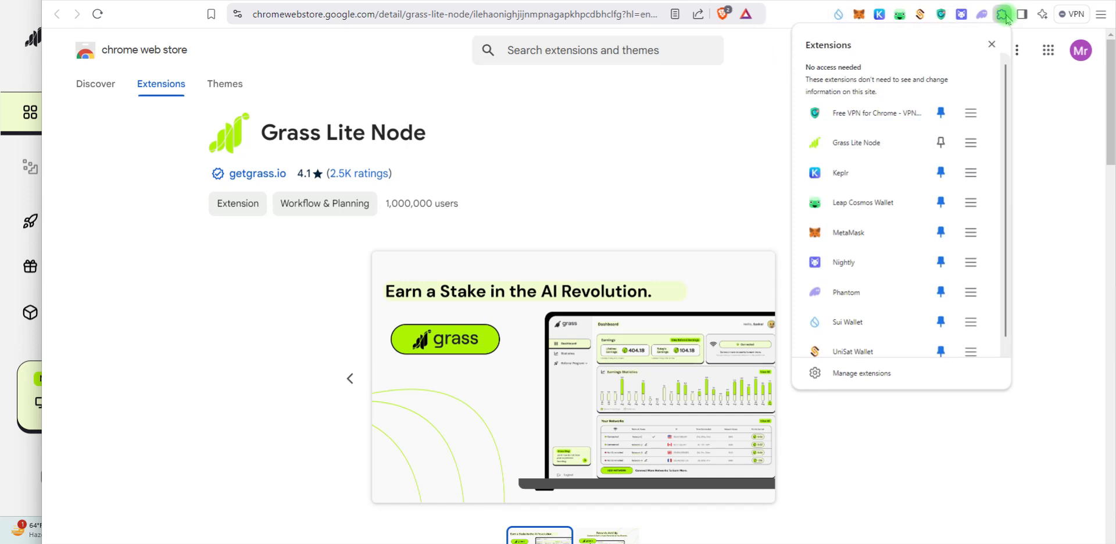
left_click(941, 141)
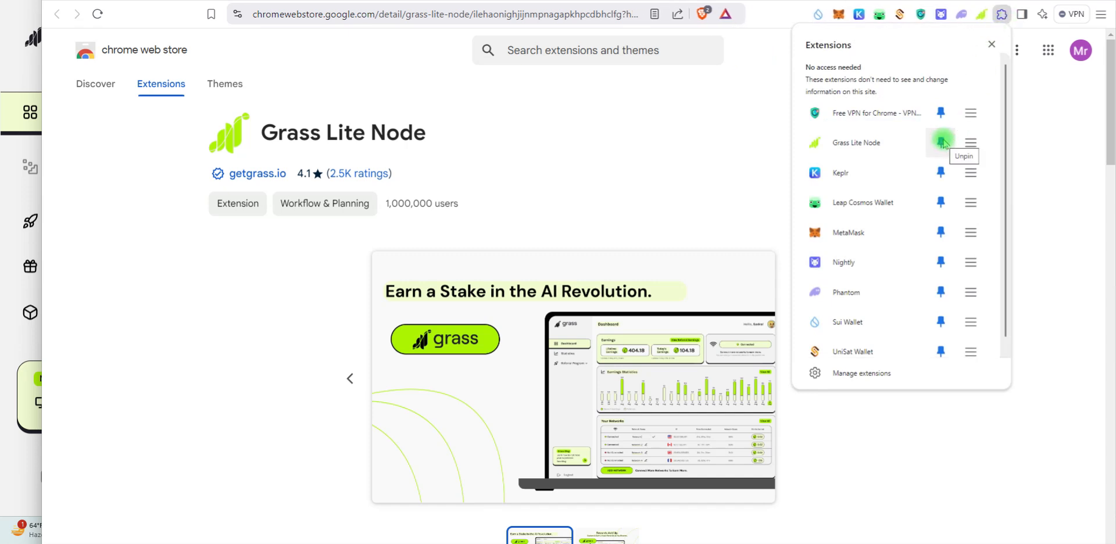
- Sign in to Grass from the Grass Lite Node extension, using the suggested account username and entering the account password
left_click(981, 18)
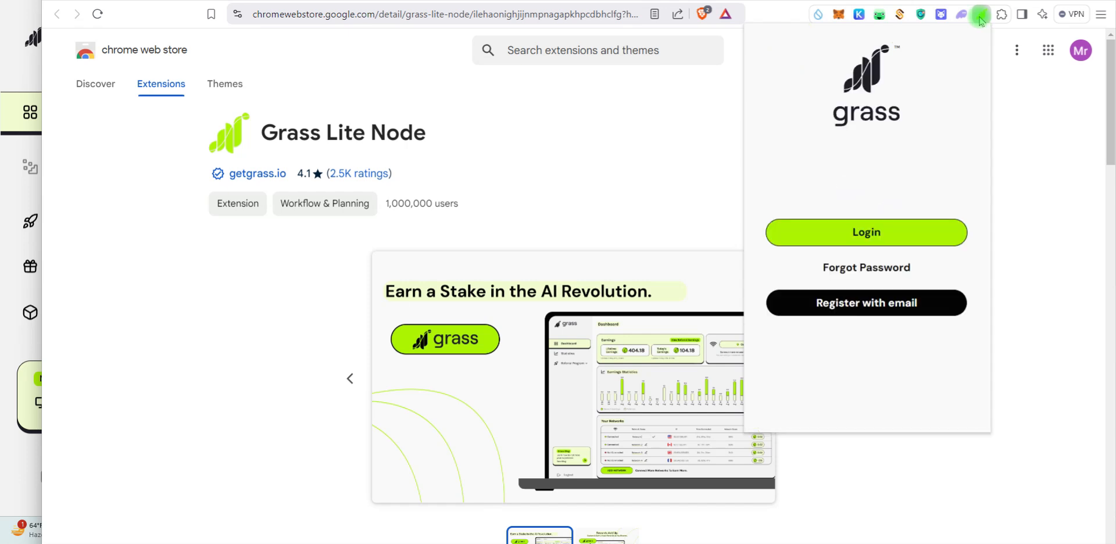
left_click(882, 234)
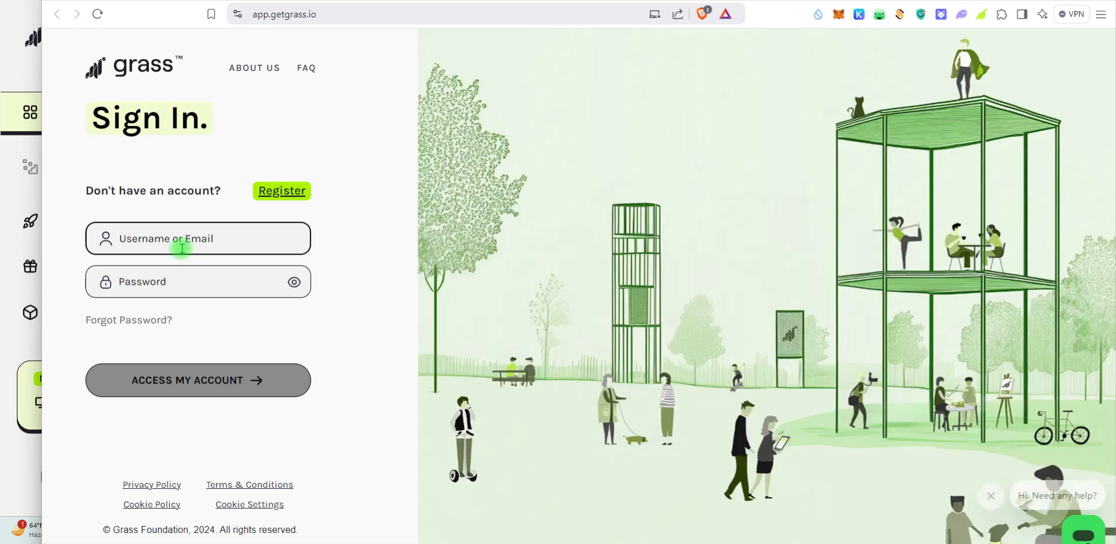
left_click(182, 242)
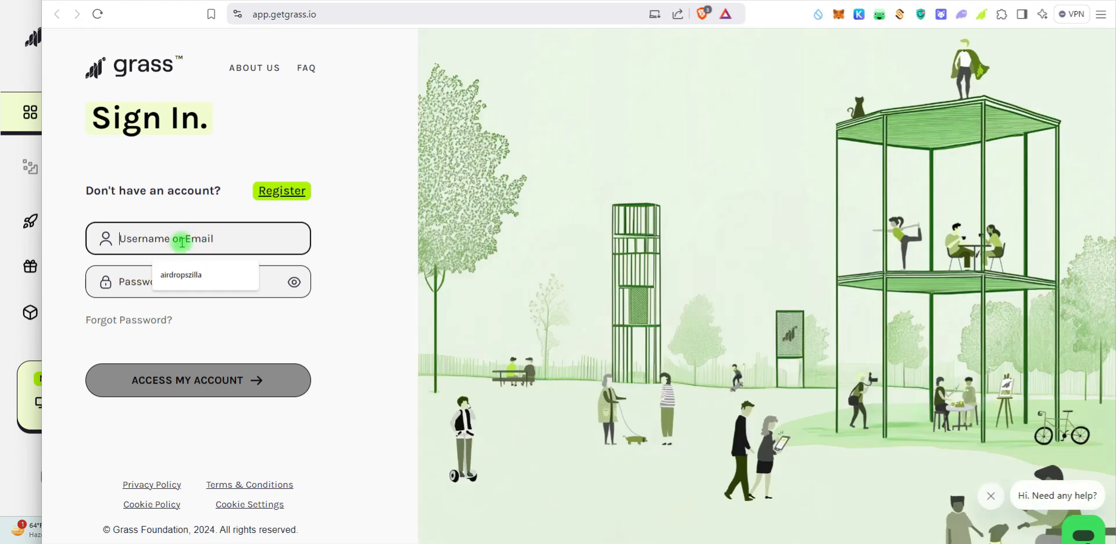
left_click(182, 275)
left_click(185, 285)
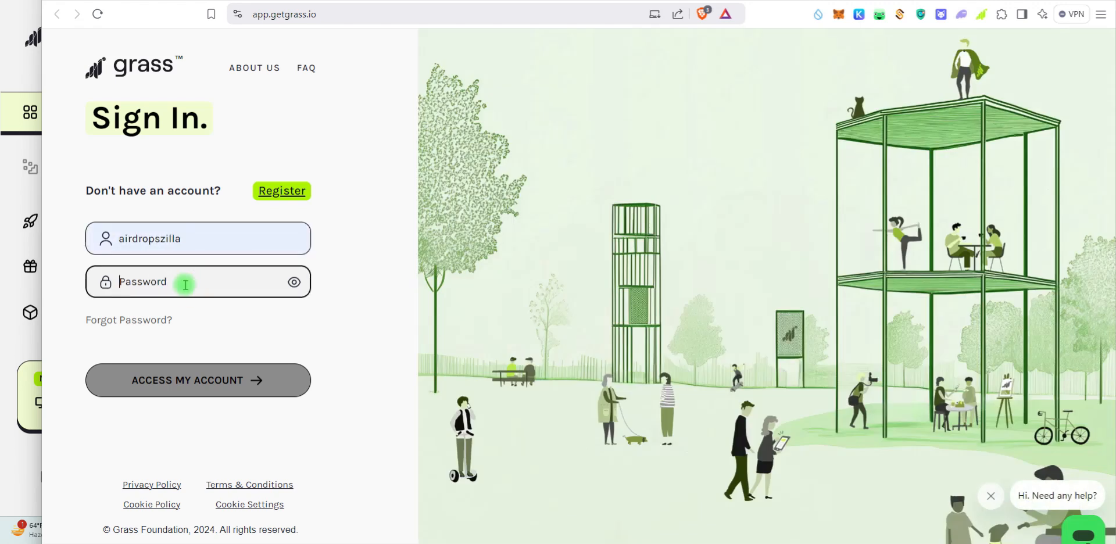
type("••")
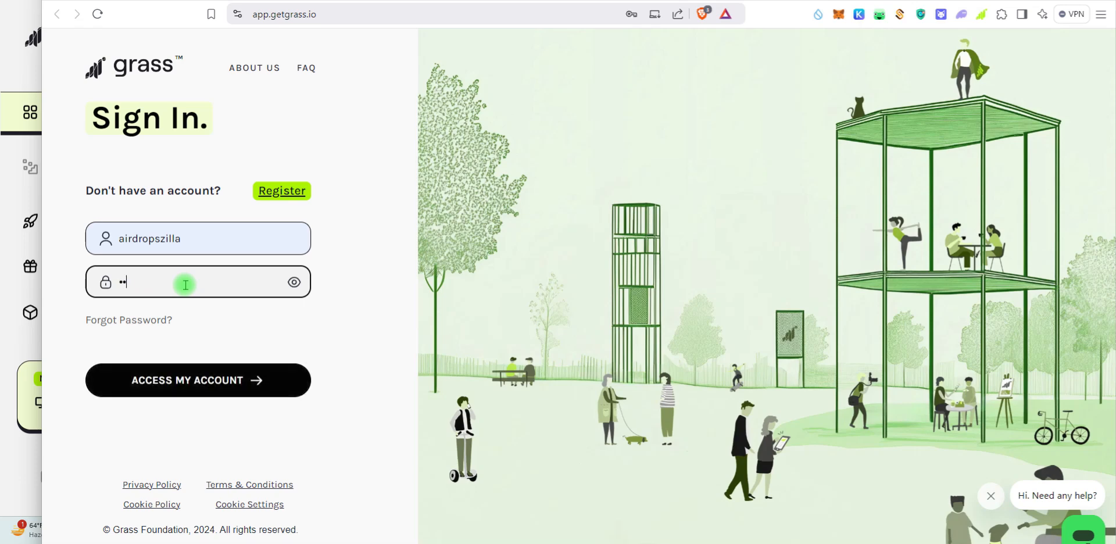
type("•••••••")
key("Return")
left_click(282, 381)
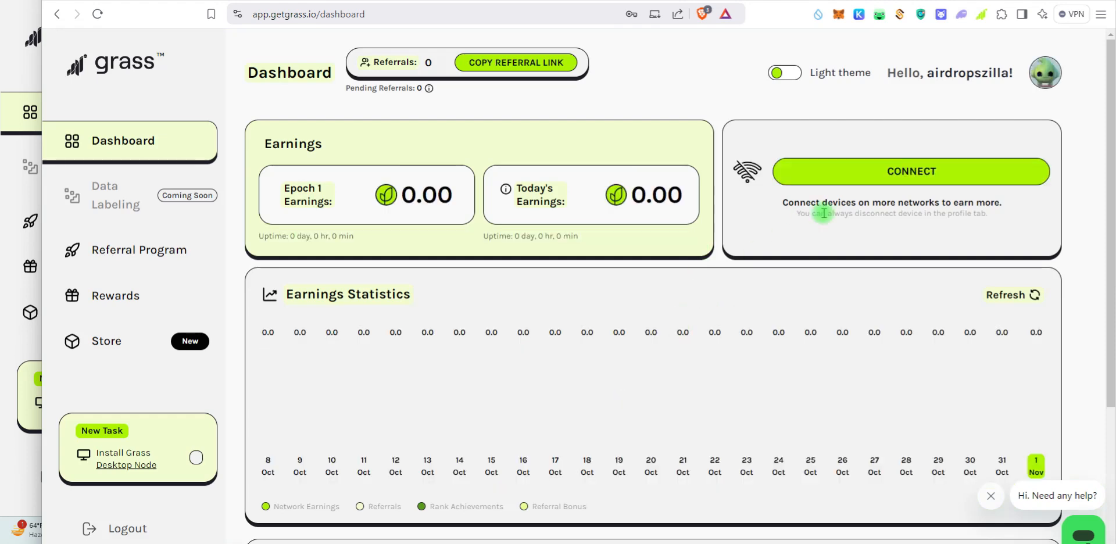
- Open the Grass Desktop Node page from the dashboard's connect option and review its description and key features
left_click(898, 178)
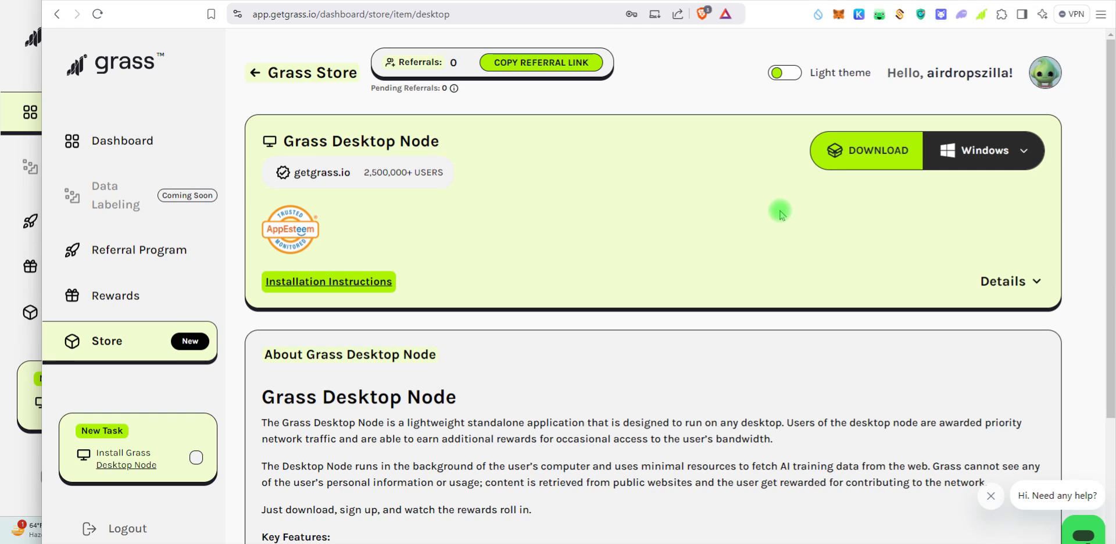
scroll(828, 322, "down", 3)
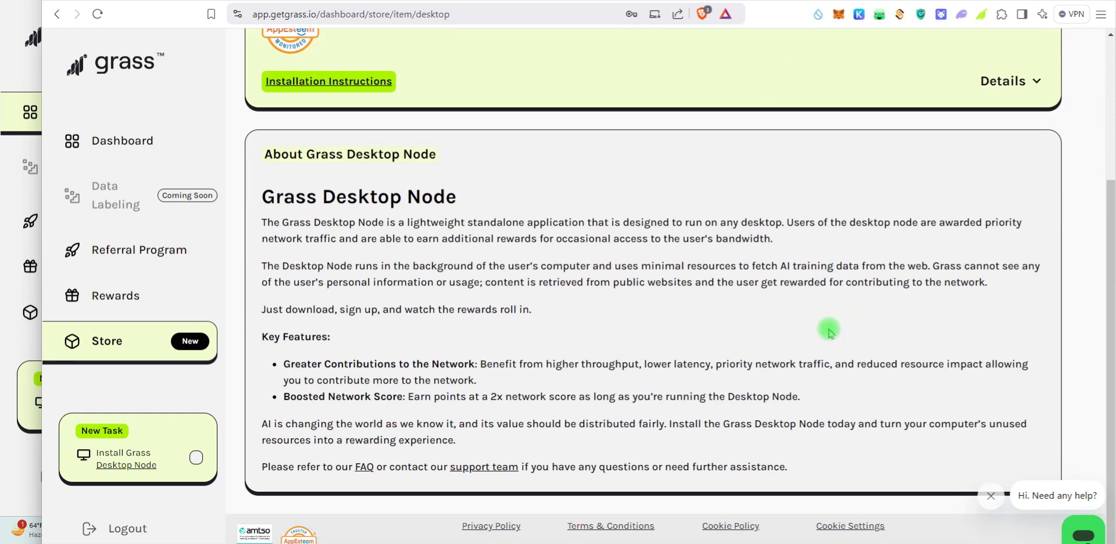
scroll(828, 329, "up", 3)
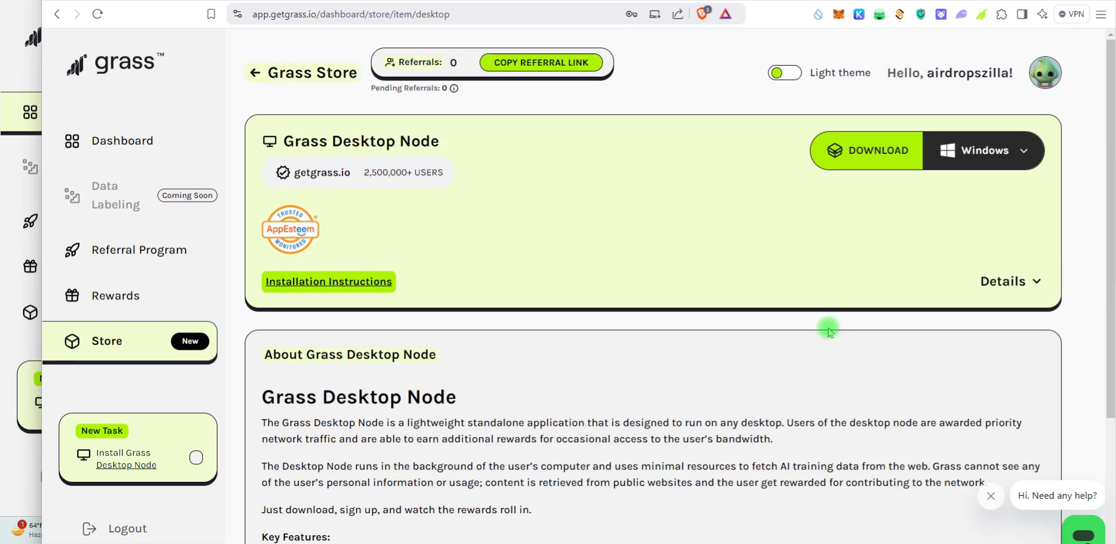
- Open the Grass Lite Node extension and dismiss its device connection loss notice
left_click(981, 14)
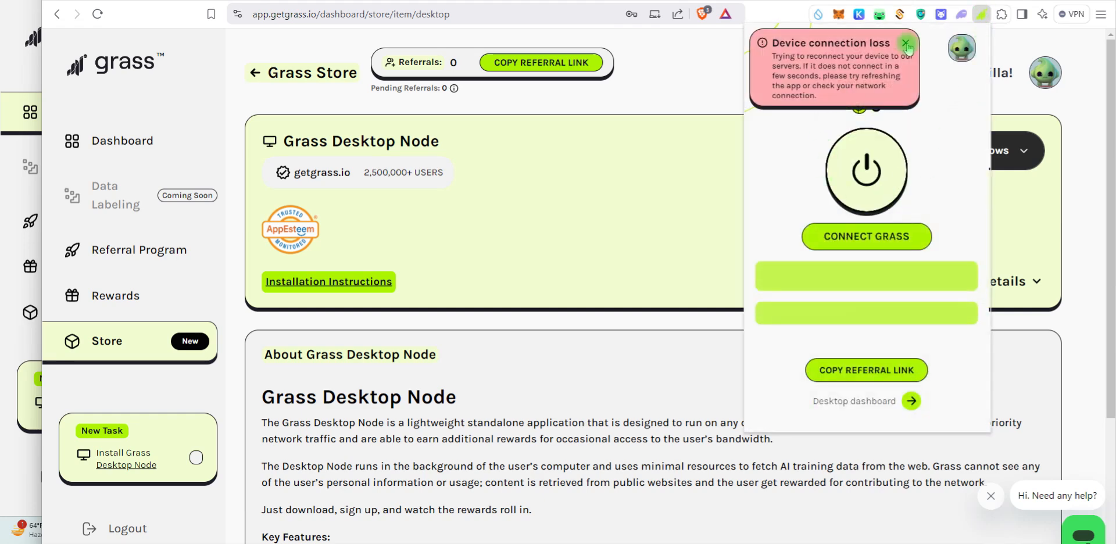
left_click(906, 44)
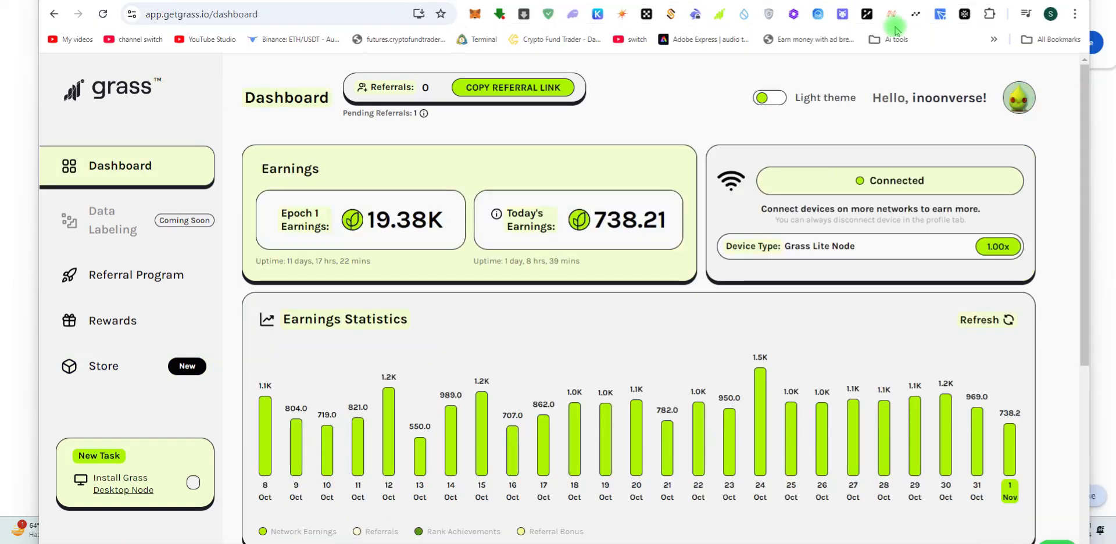
- In Chrome, check the other Grass account's connection and Epoch 1 earnings in the extension, and open its dashboard and Rewards page
left_click(719, 15)
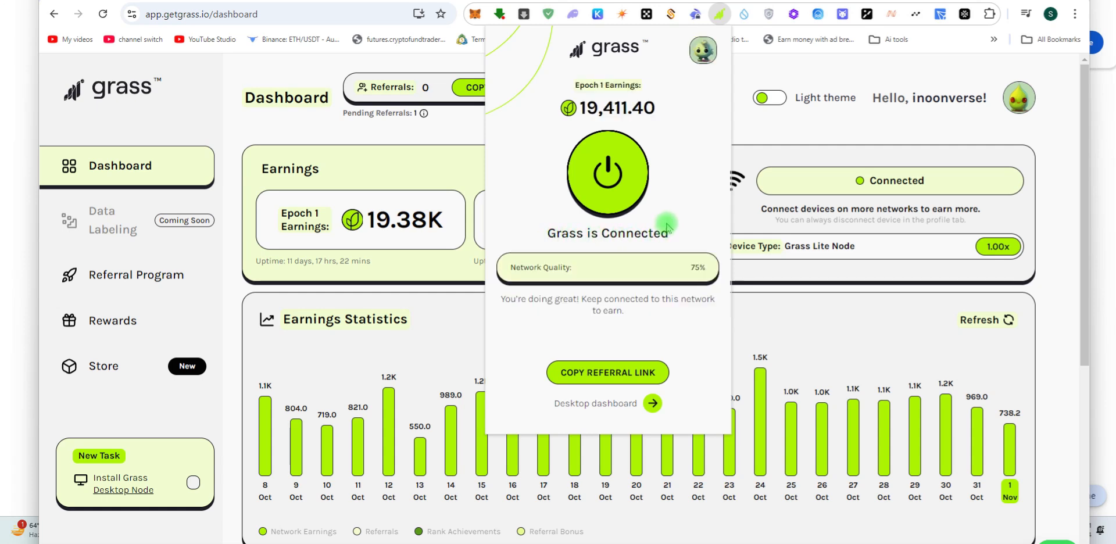
mouse_move(594, 111)
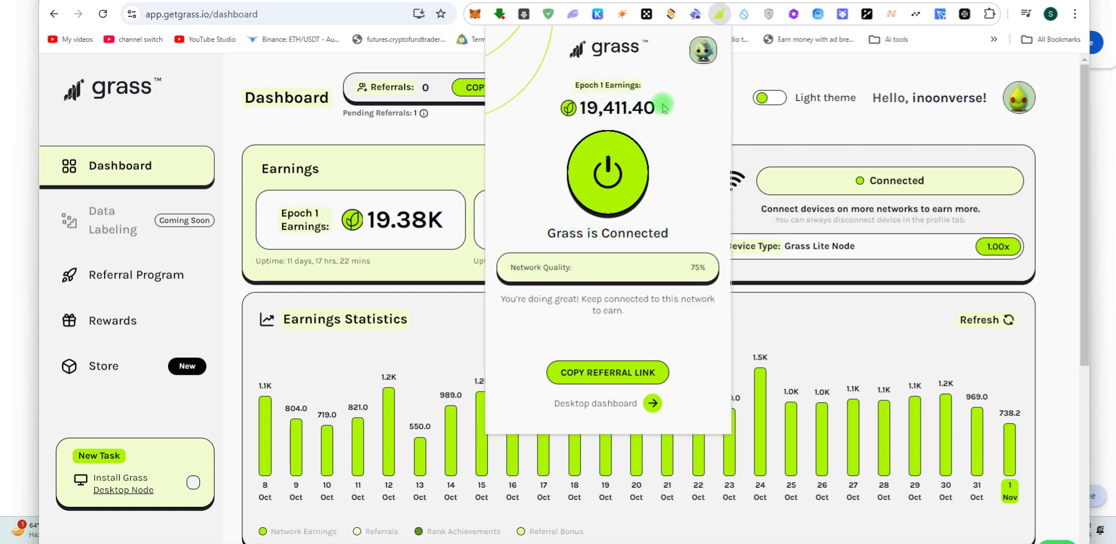
left_click(616, 404)
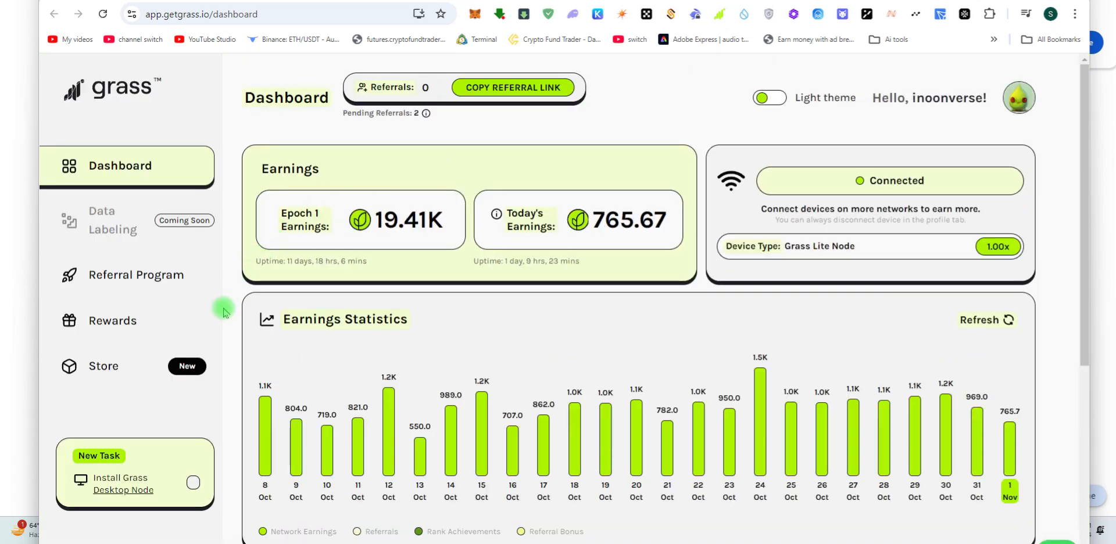
left_click(118, 324)
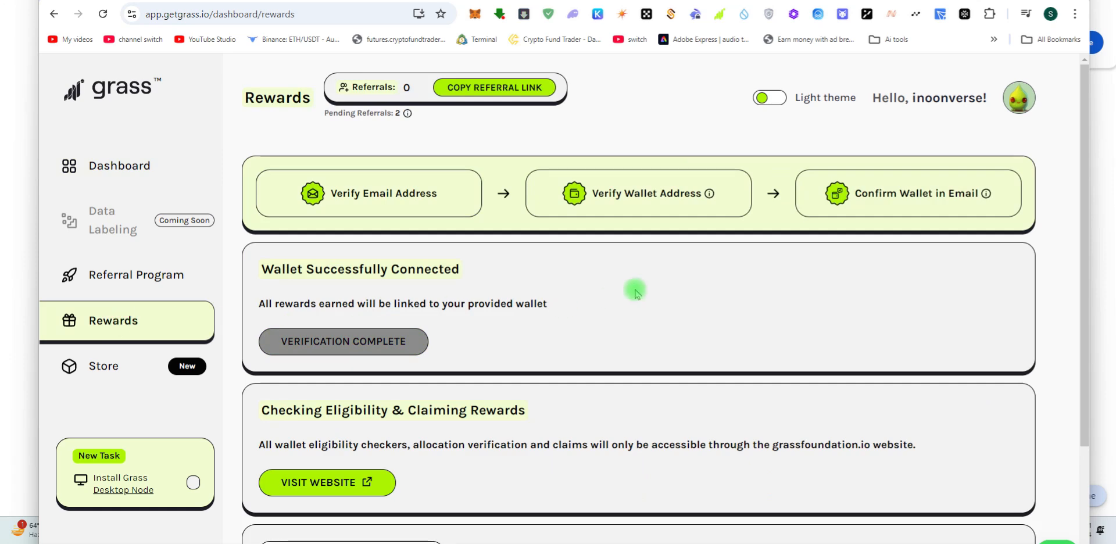
- Review the wallet status, reward claiming information and Stage 2 epoch table on the Rewards page, and return to the dashboard
scroll(635, 291, "down", 1)
scroll(636, 291, "down", 3)
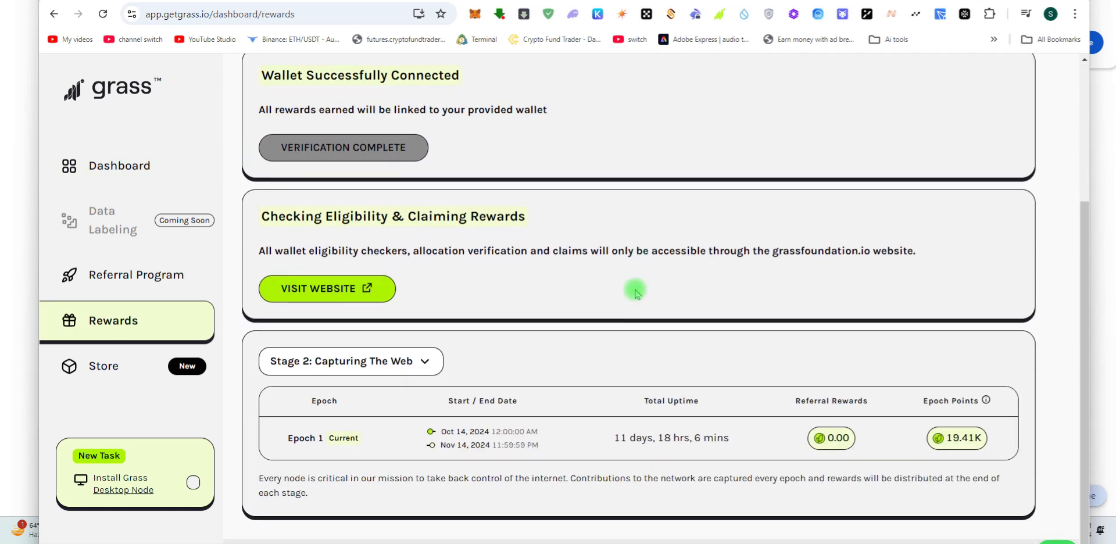
scroll(635, 290, "up", 1)
scroll(636, 291, "up", 3)
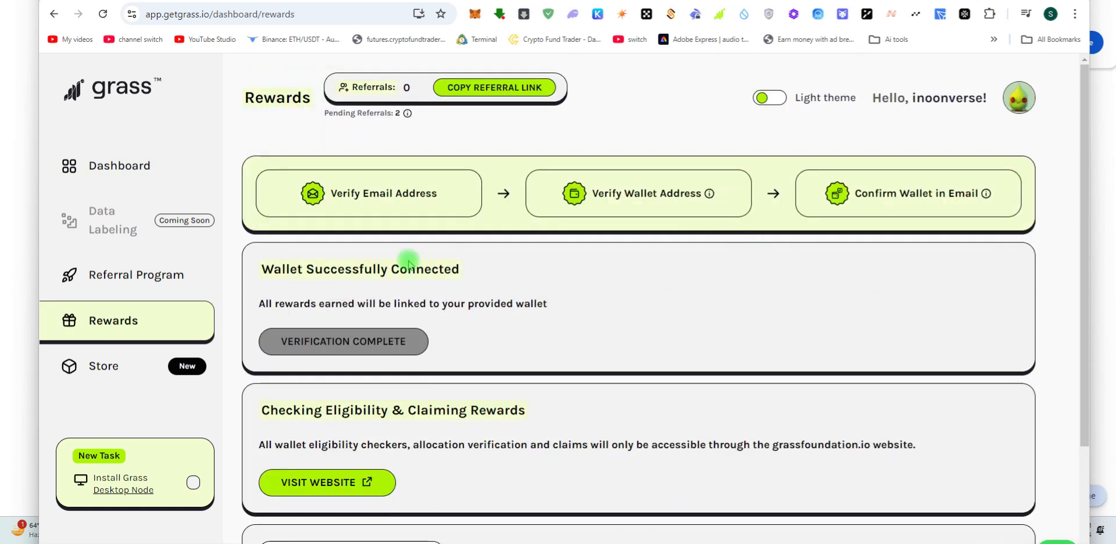
left_click(97, 169)
mouse_move(761, 375)
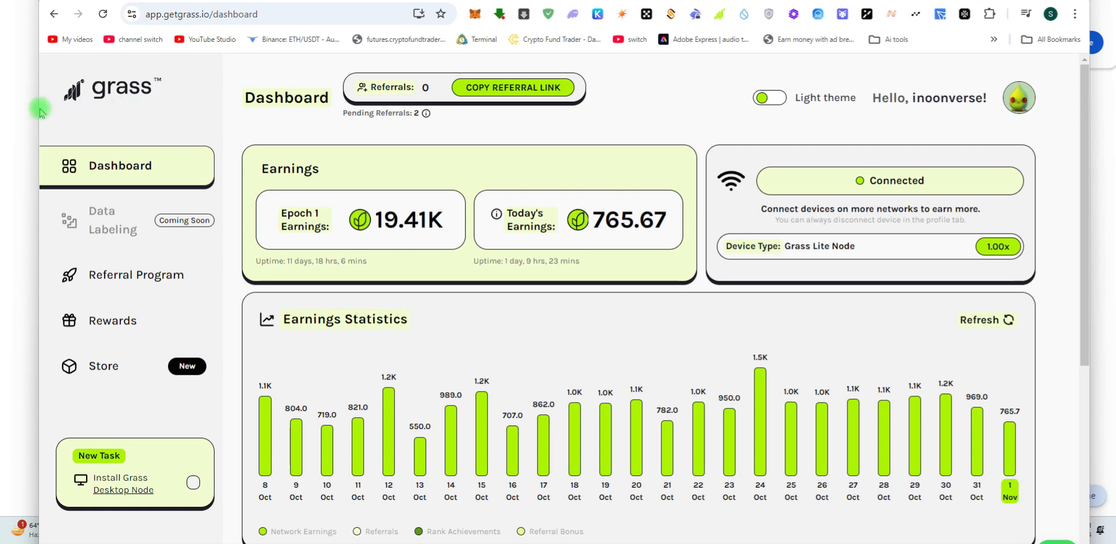
- Widen the browser window and check the status in the Nodepay, DAWN and adjacent black-icon extensions, closing the last popup
left_click_drag(40, 111, 6, 111)
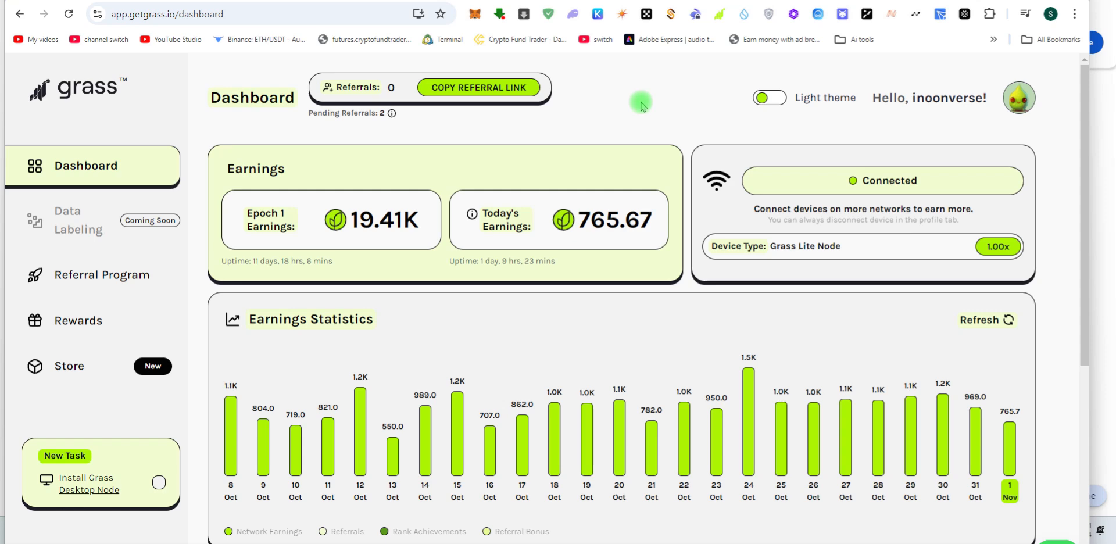
left_click(916, 14)
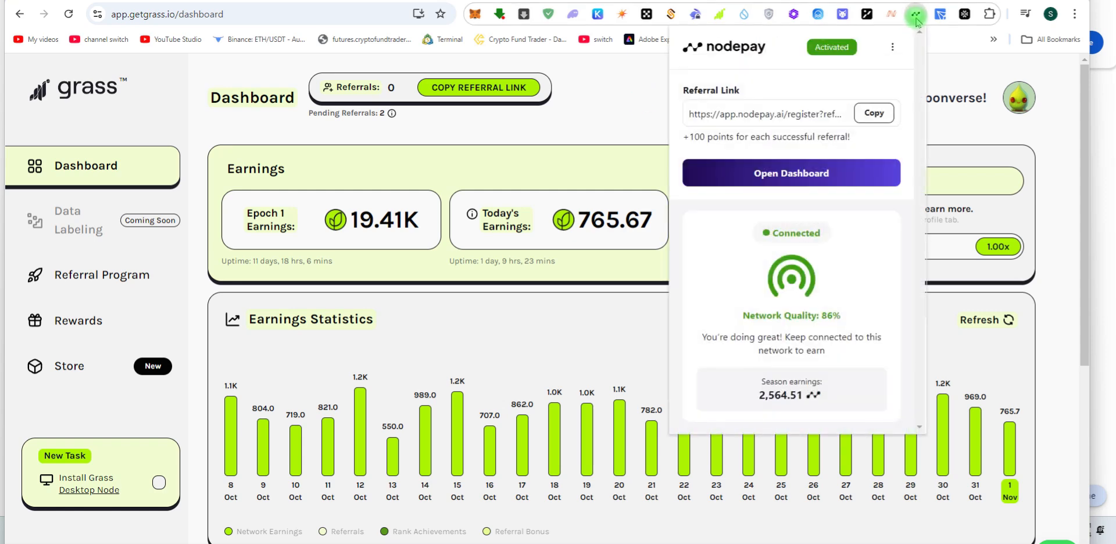
left_click(892, 18)
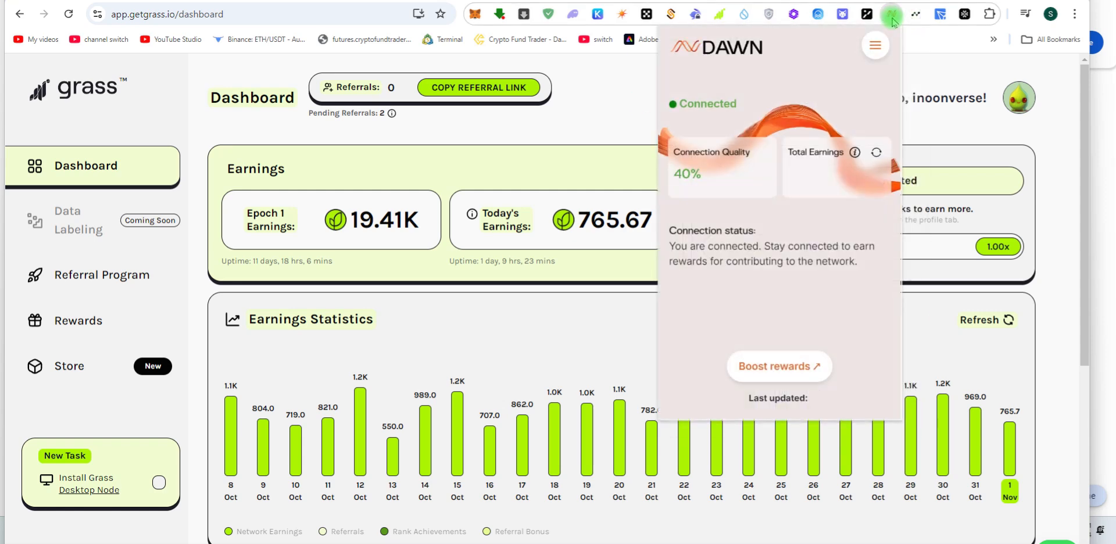
left_click(867, 14)
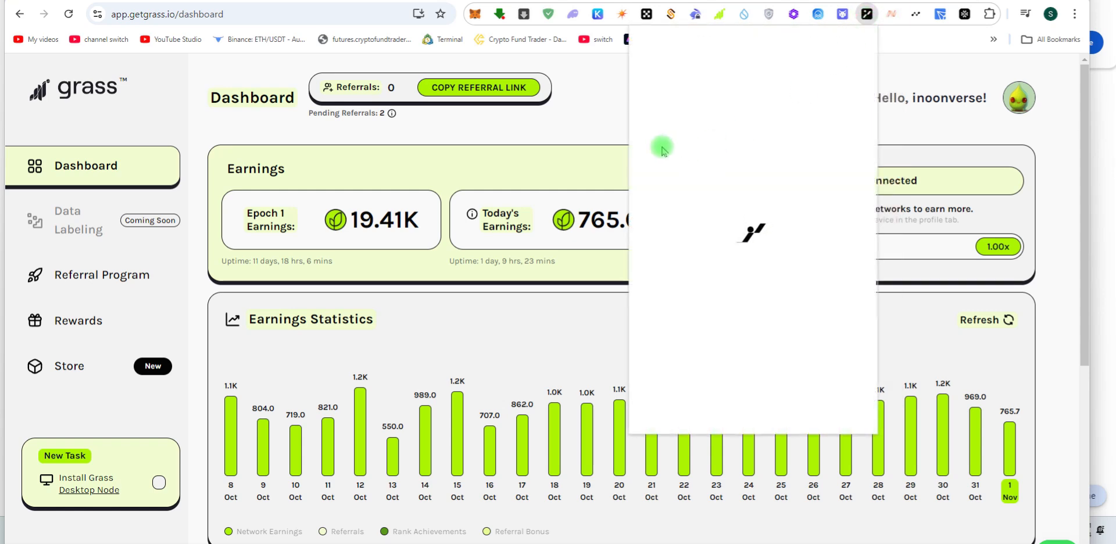
left_click(581, 111)
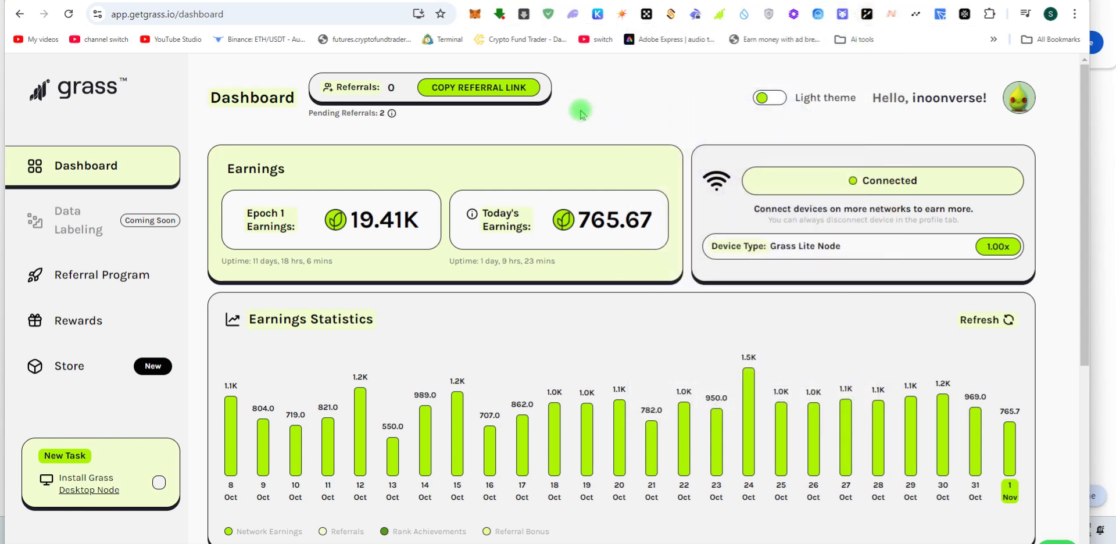